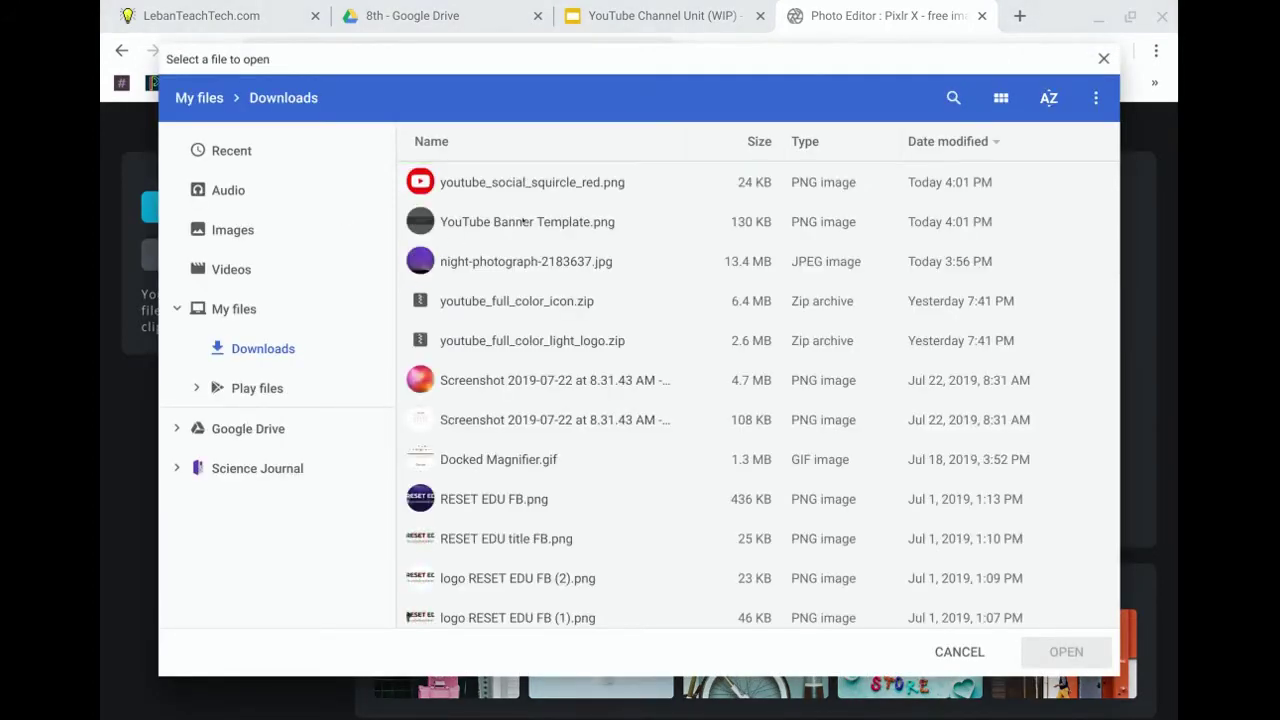
Step: Open YouTube Banner Template.png at its original 2560 x 1440 size
click(527, 222)
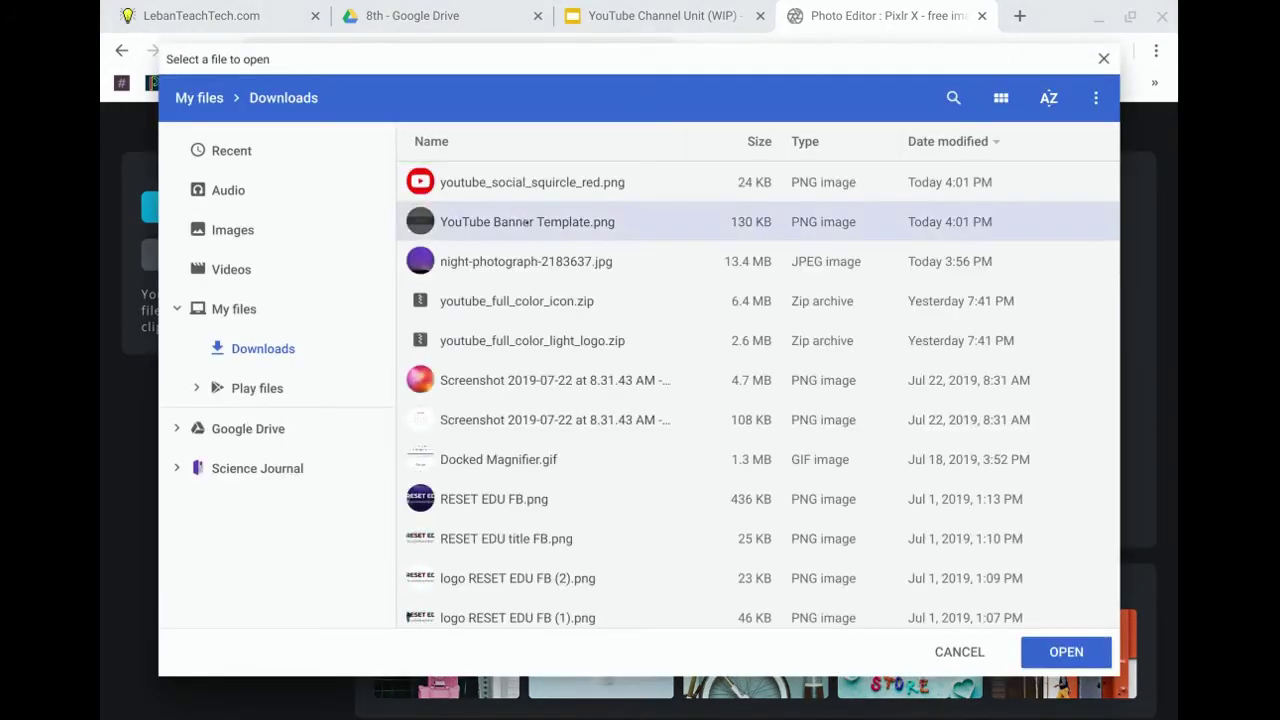
click(1046, 651)
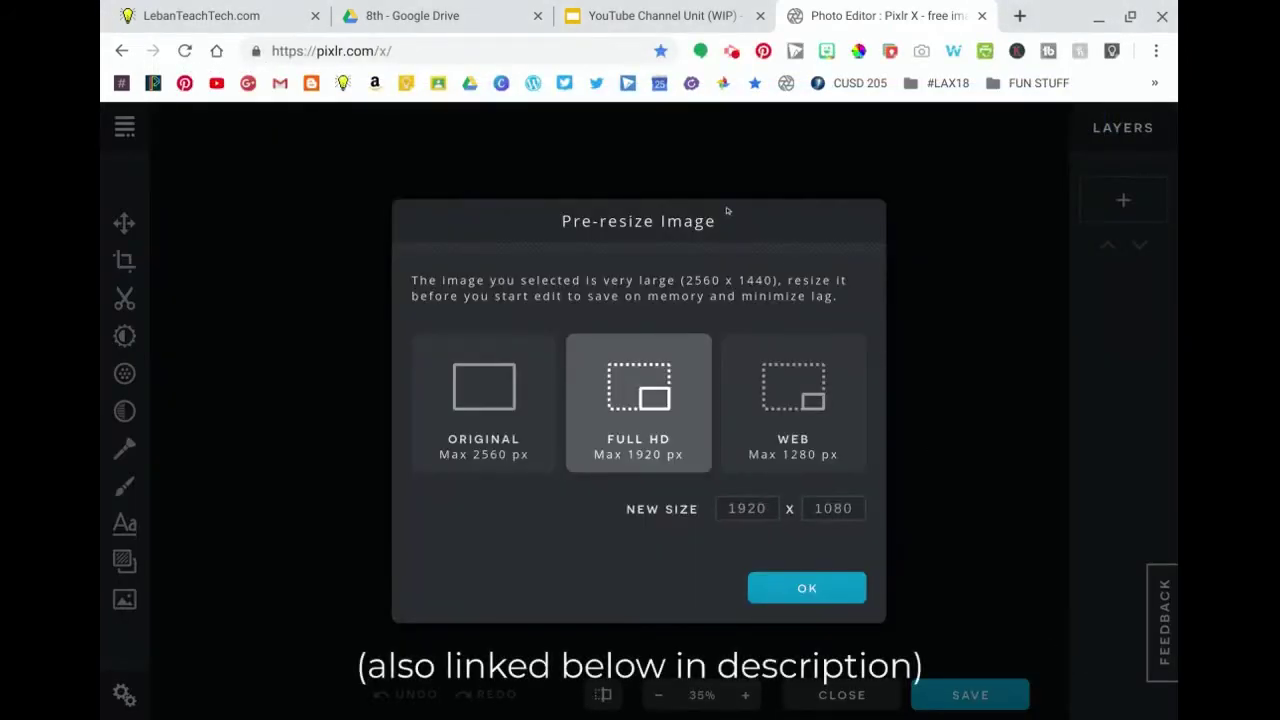
click(477, 383)
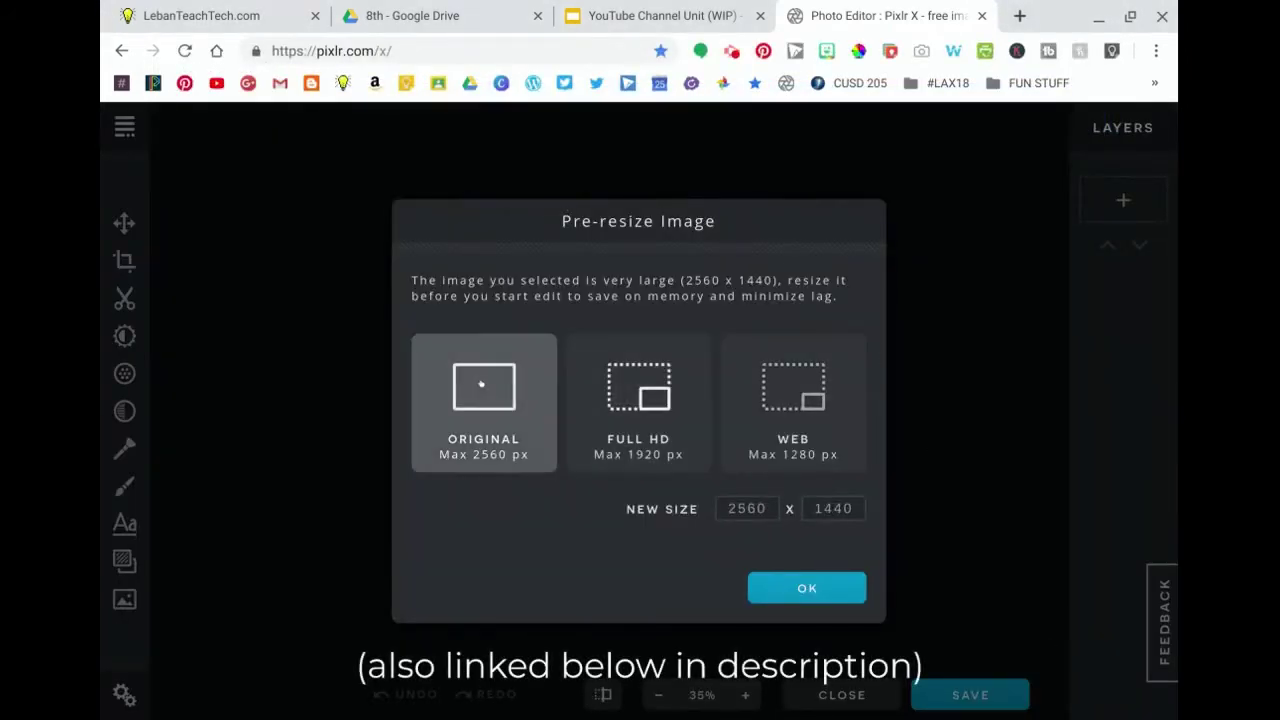
click(831, 588)
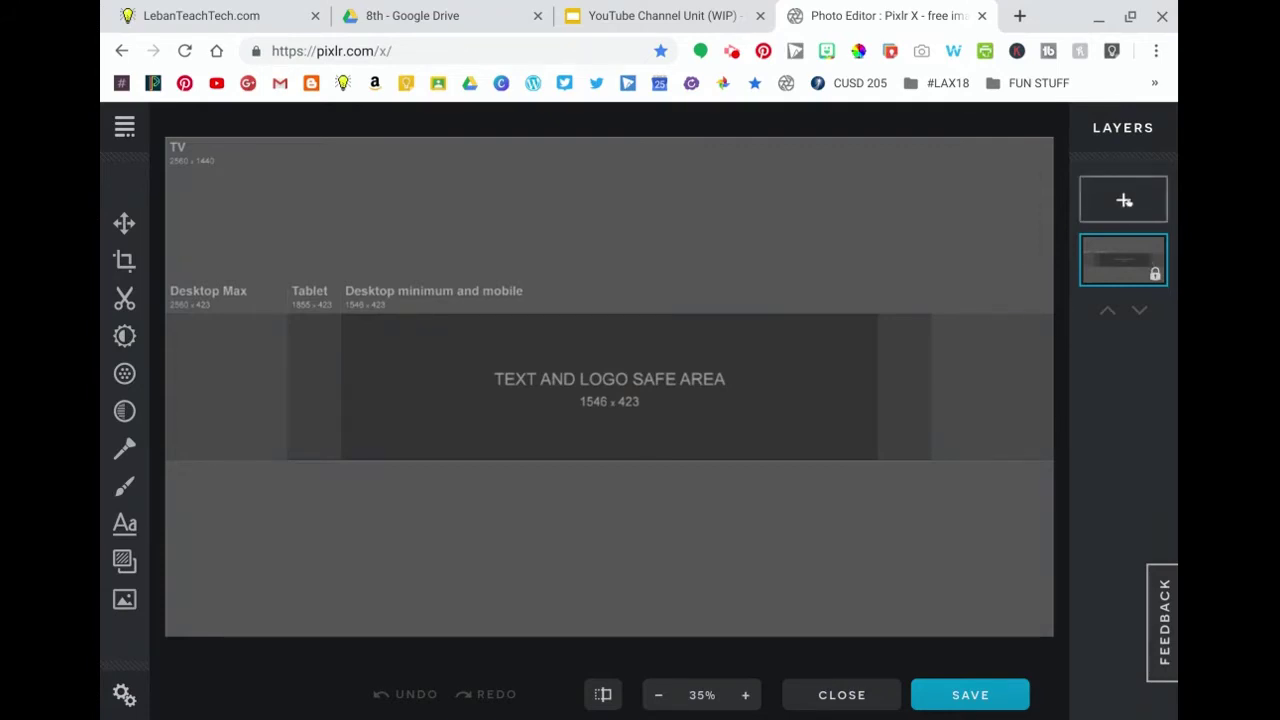
Step: Add a text layer reading 'Iggy TV' in the Adios Amigos font, switched to uppercase
click(1124, 200)
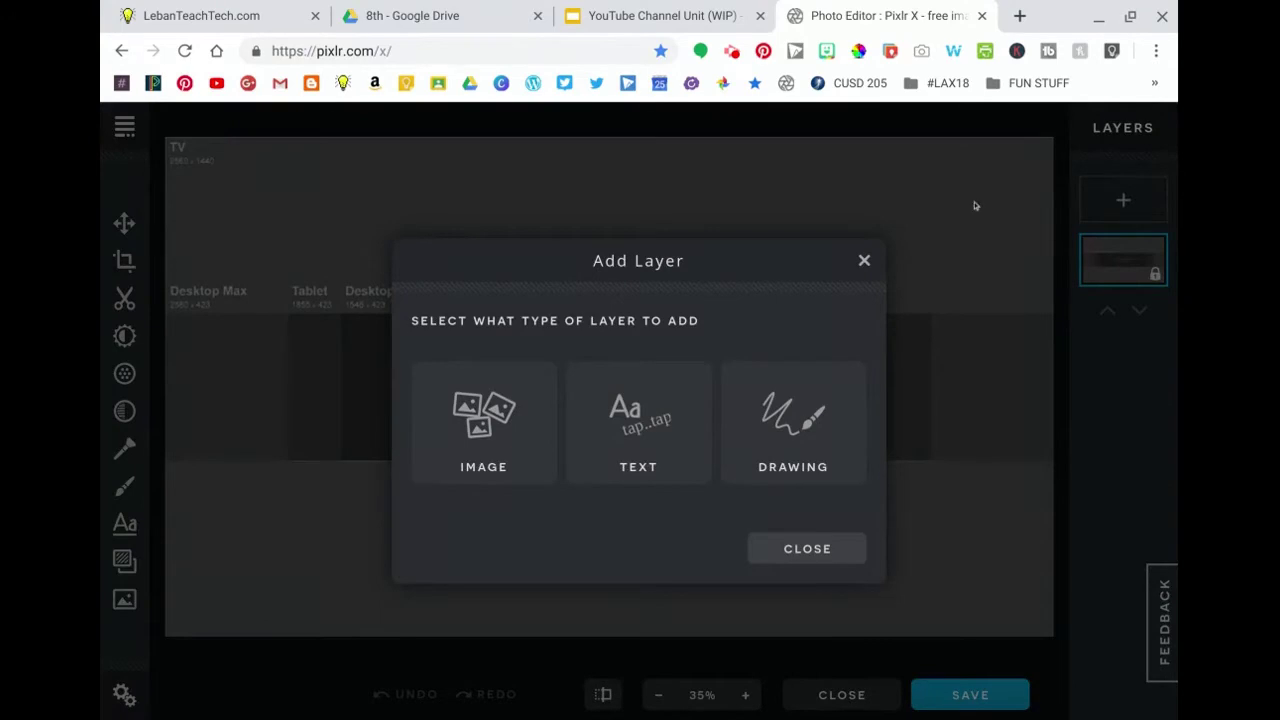
click(651, 436)
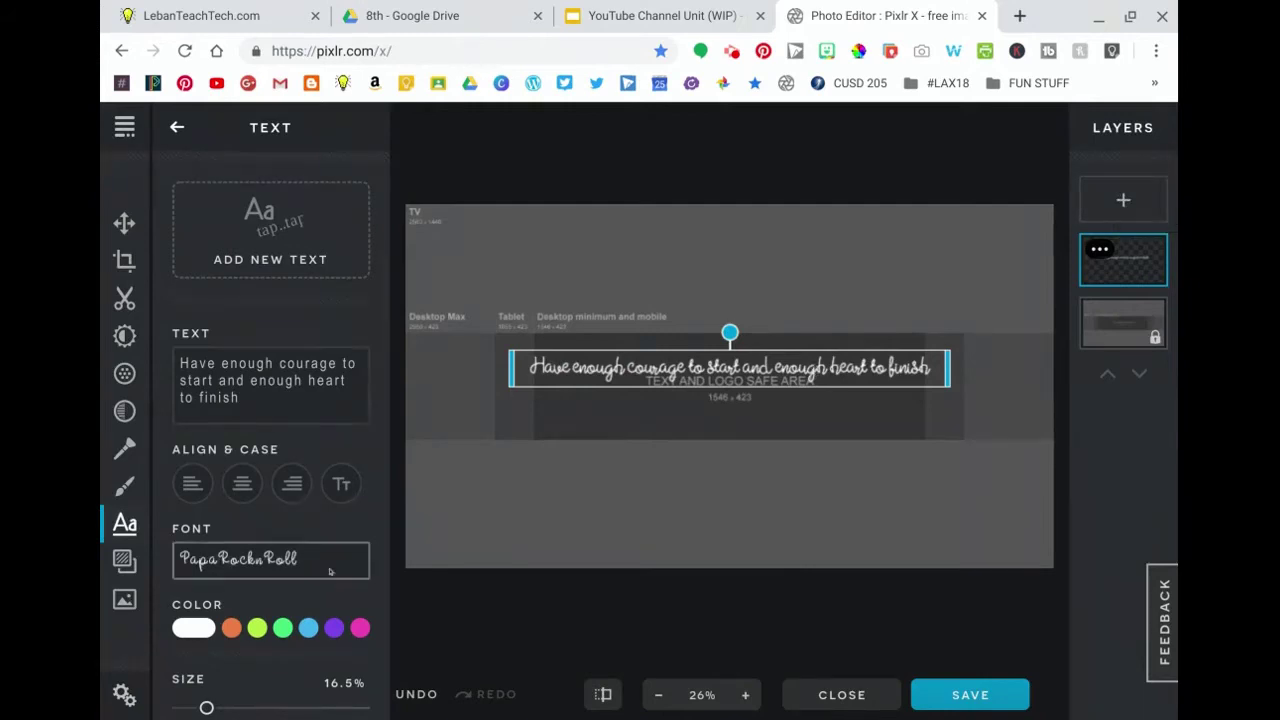
click(293, 562)
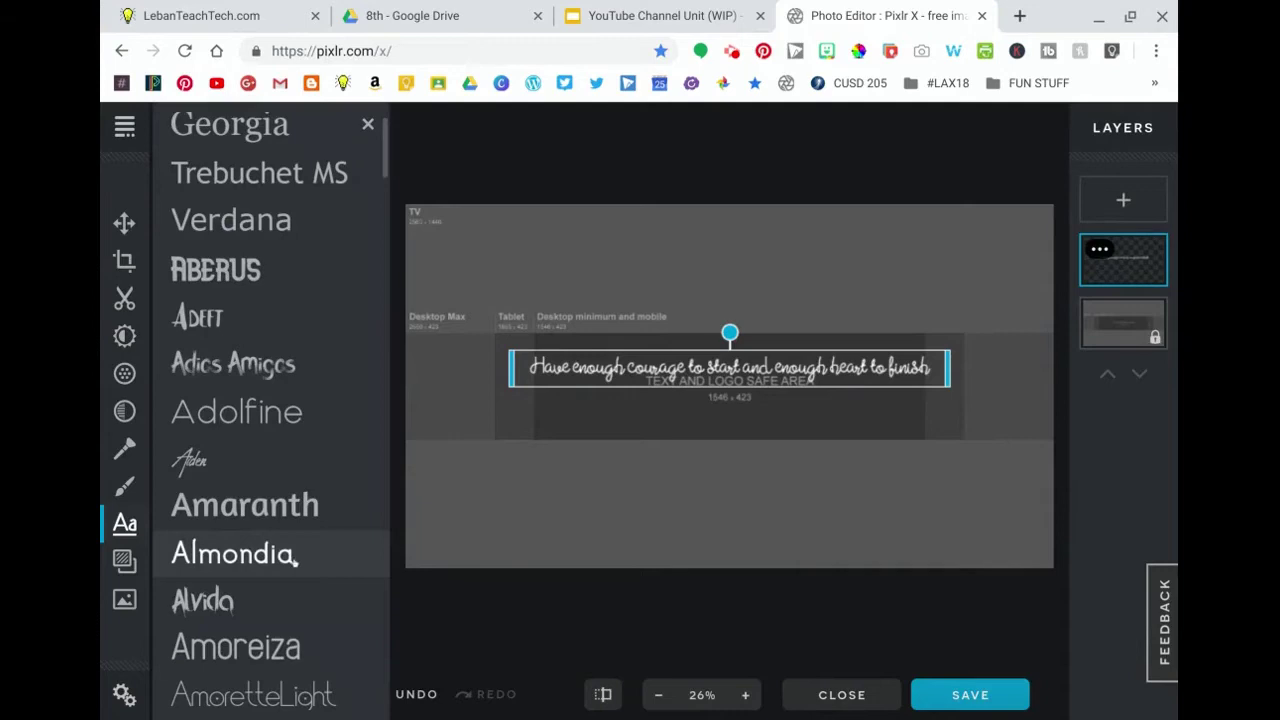
click(239, 366)
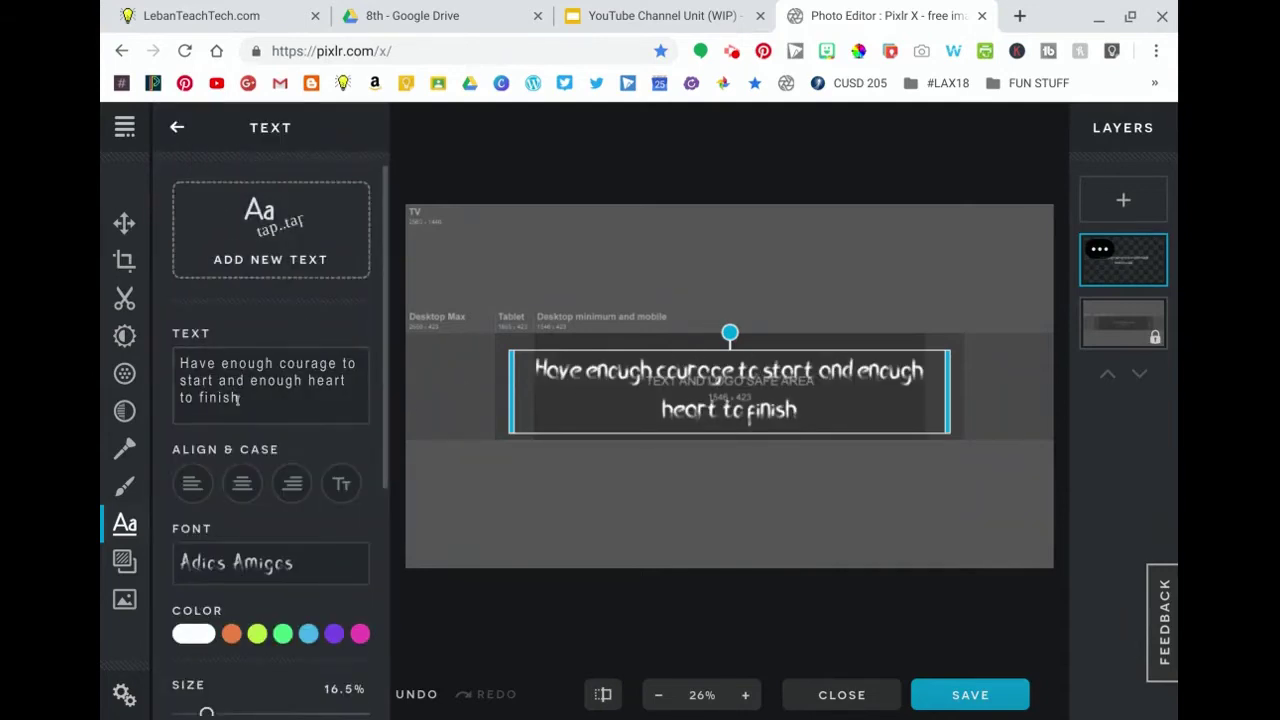
drag(240, 398, 135, 350)
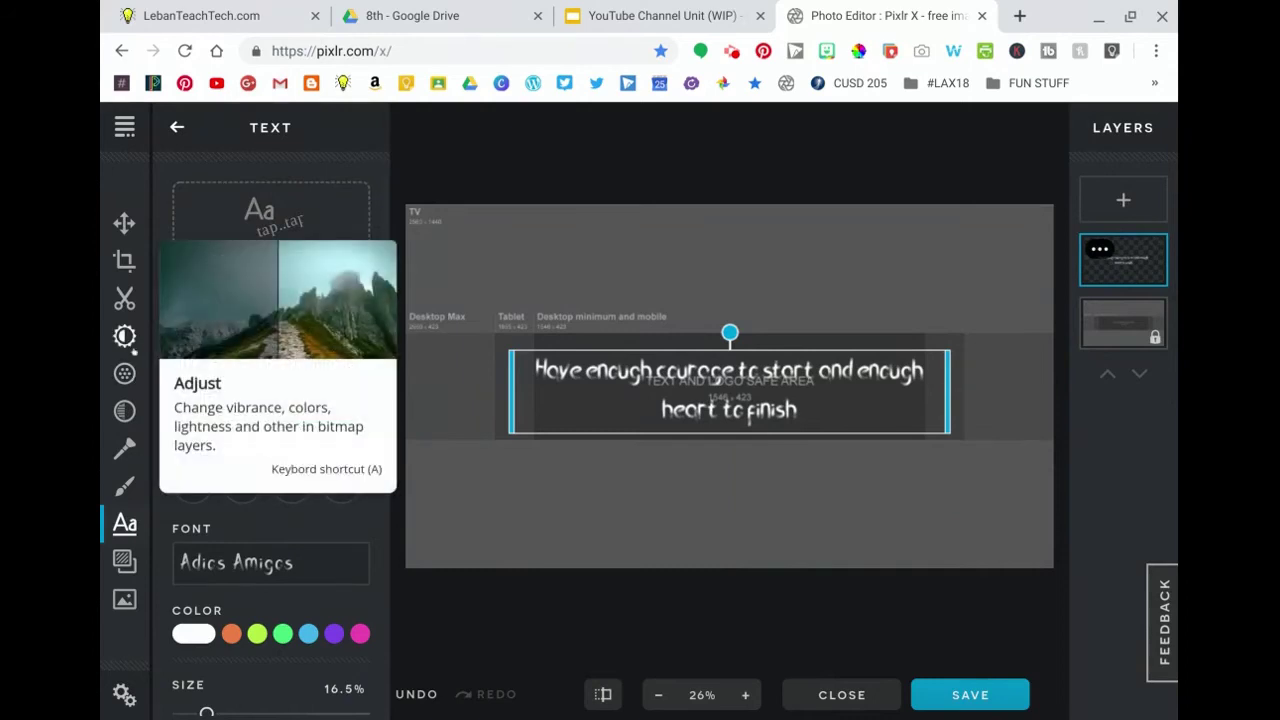
text(Iccy T)
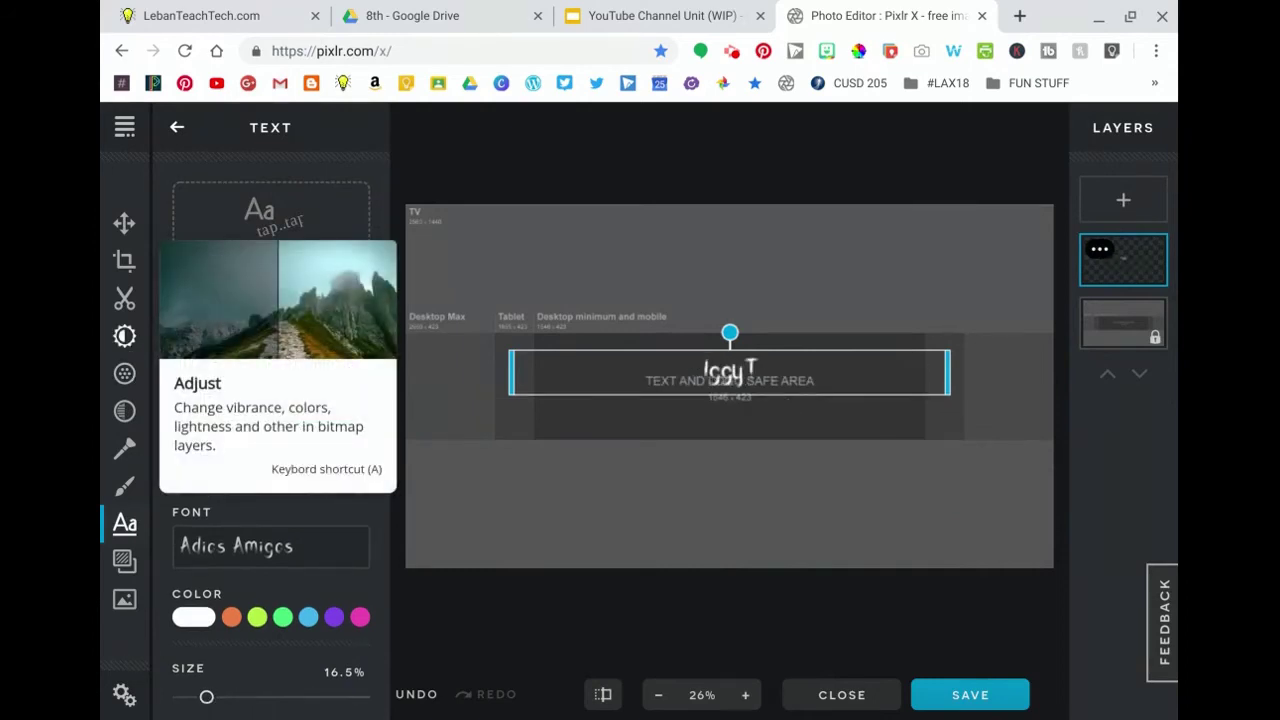
text(V)
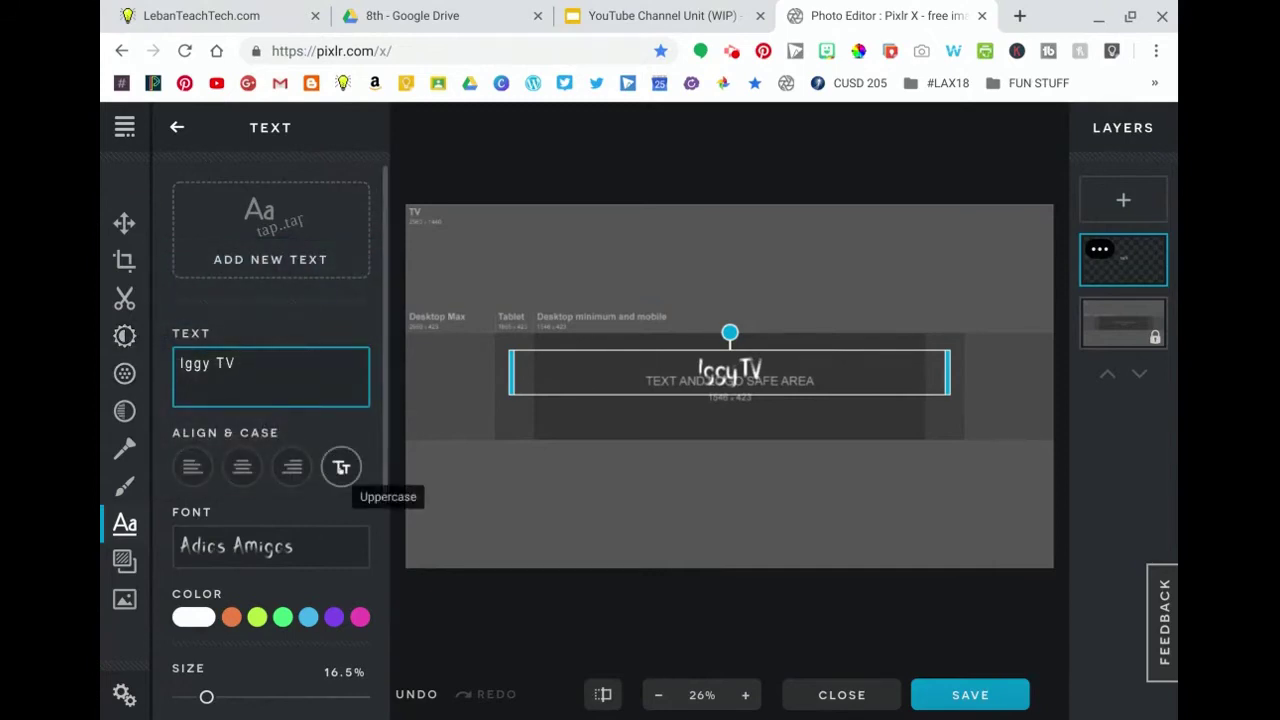
click(336, 476)
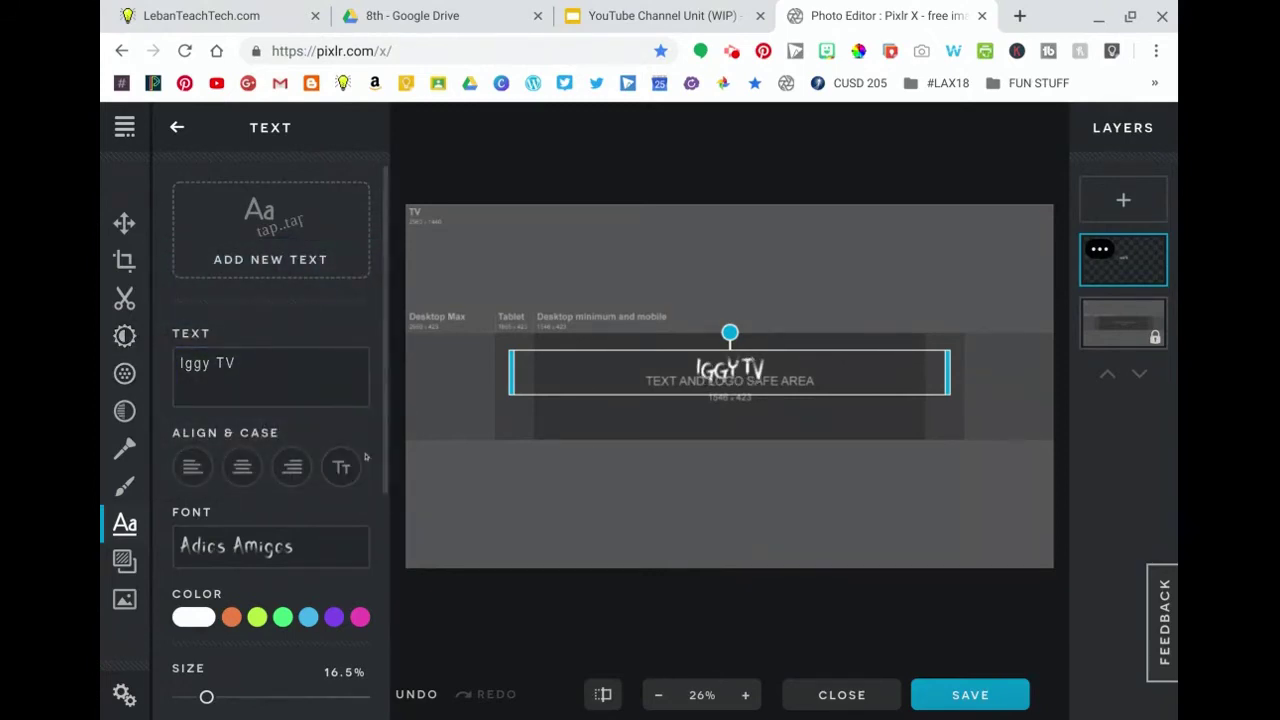
Step: Enlarge the IGGY TV text to 50% size and shift it up and right
scroll(239, 463, down, 4)
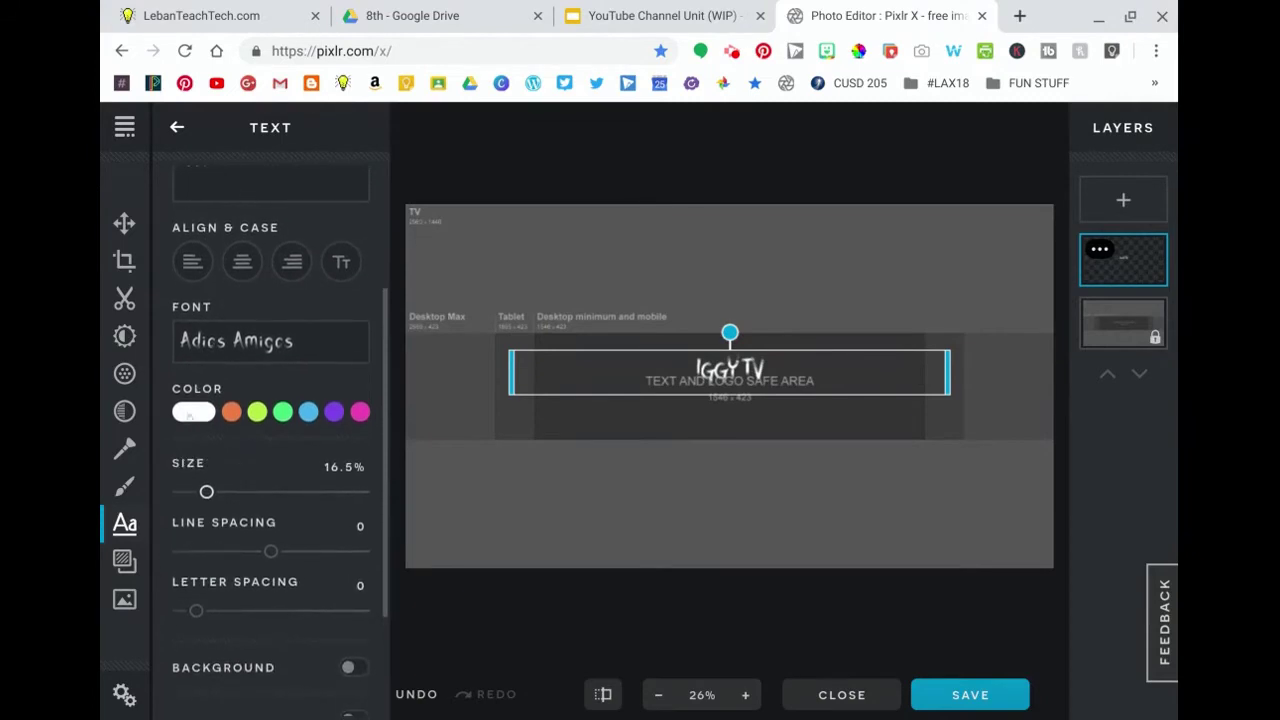
click(192, 410)
scroll(215, 480, down, 4)
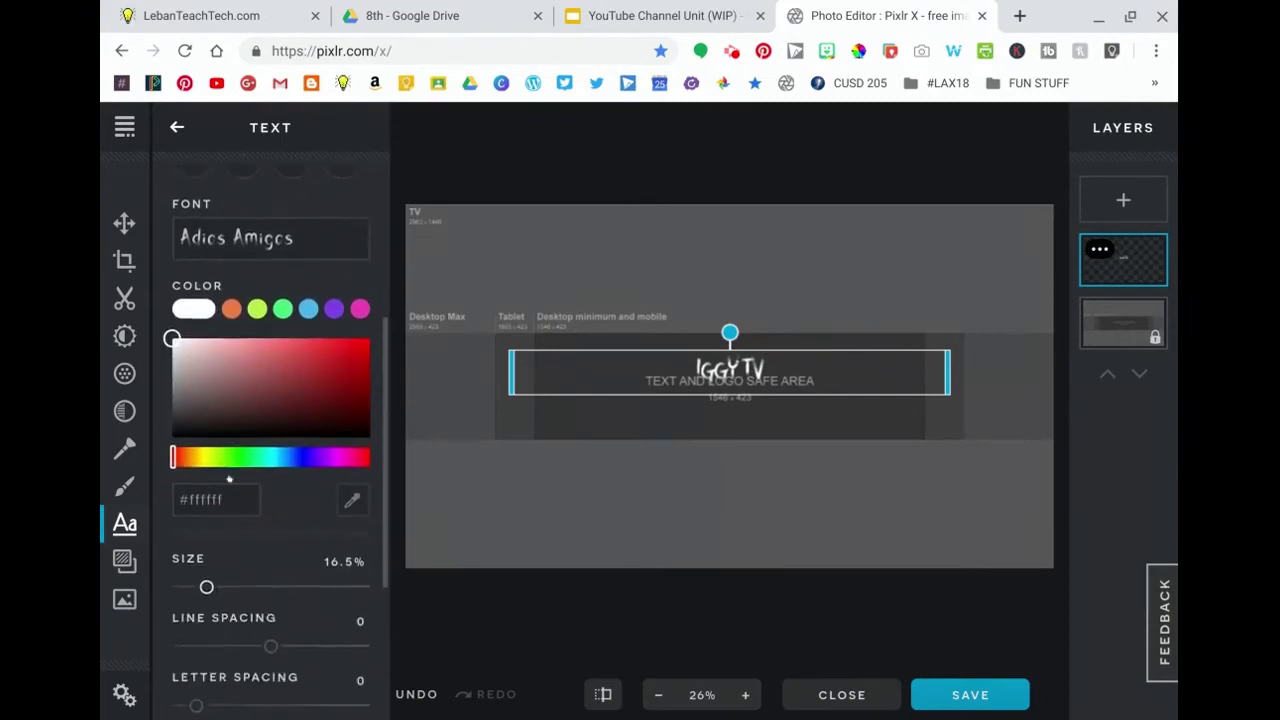
drag(206, 481, 269, 481)
drag(729, 410, 750, 387)
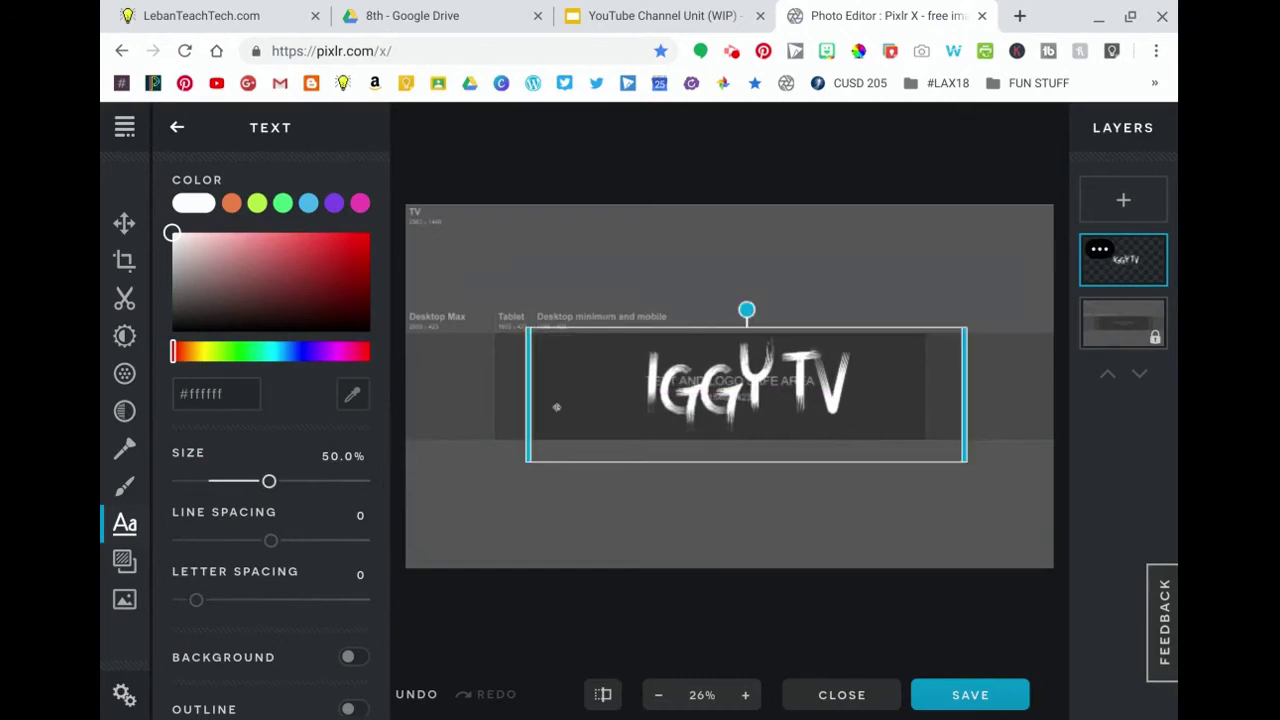
Step: Give the IGGY TV text a purple #7D46EB outline
scroll(281, 549, down, 3)
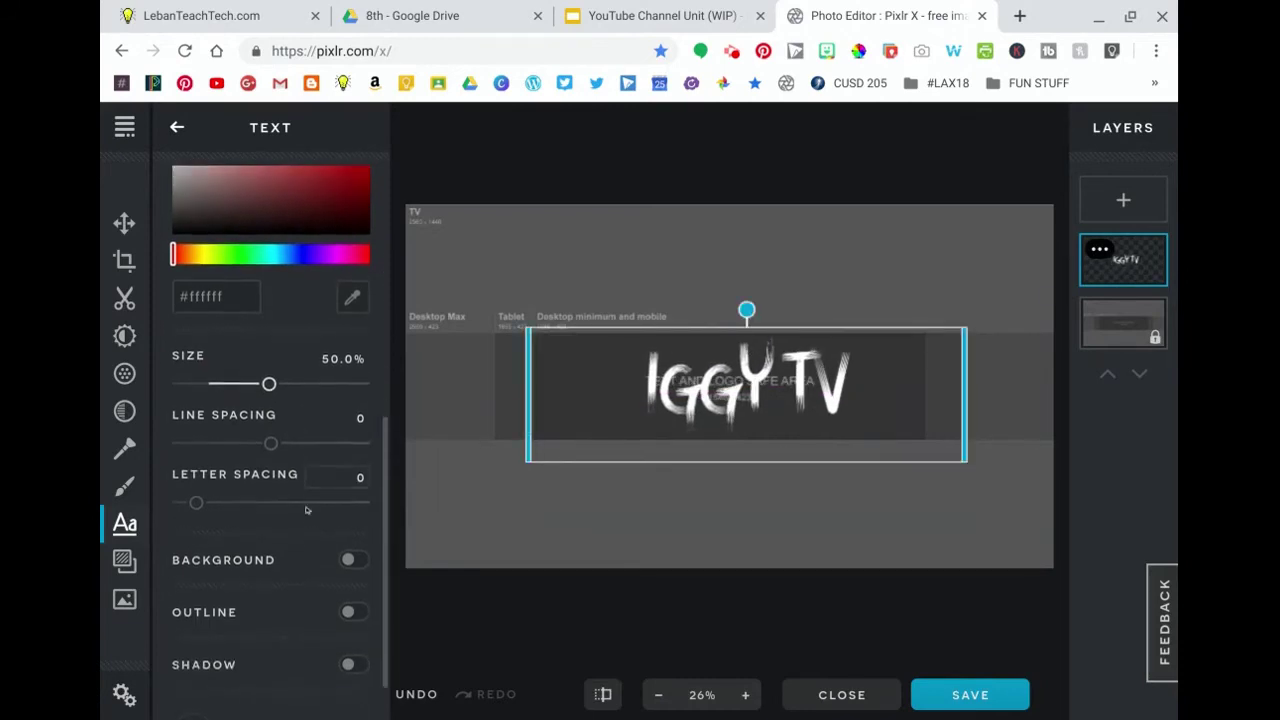
click(349, 554)
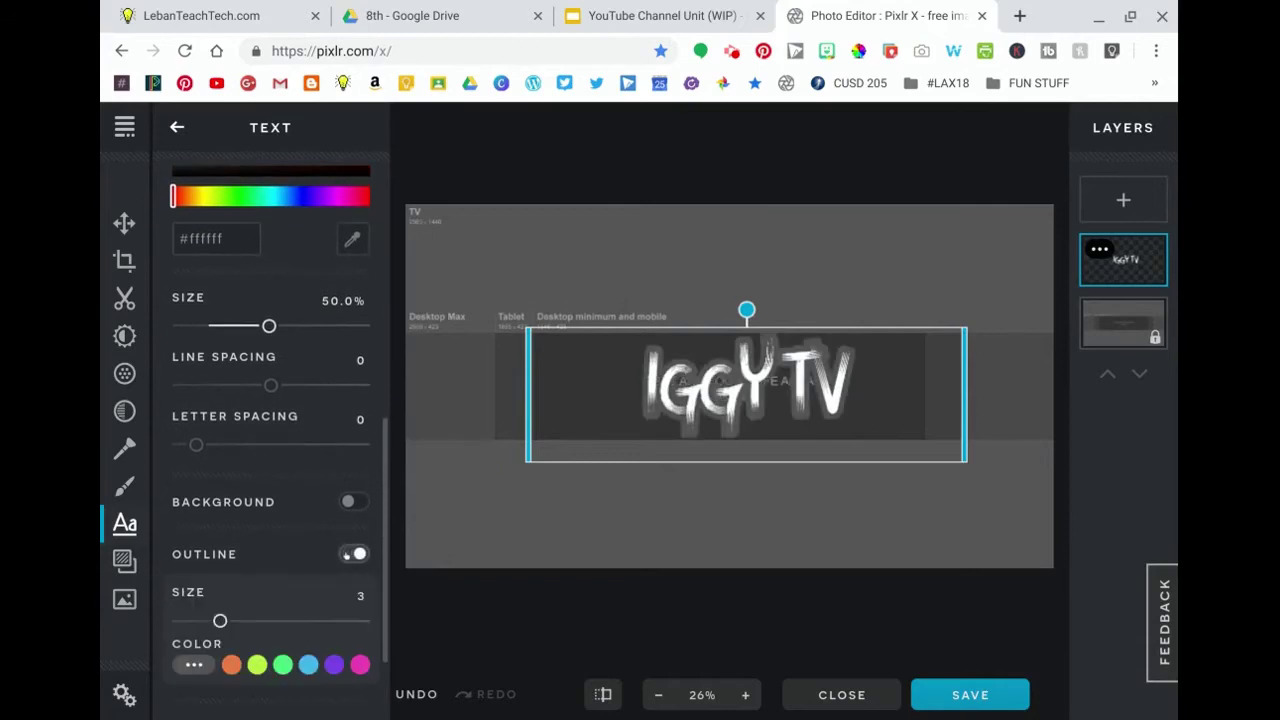
click(332, 665)
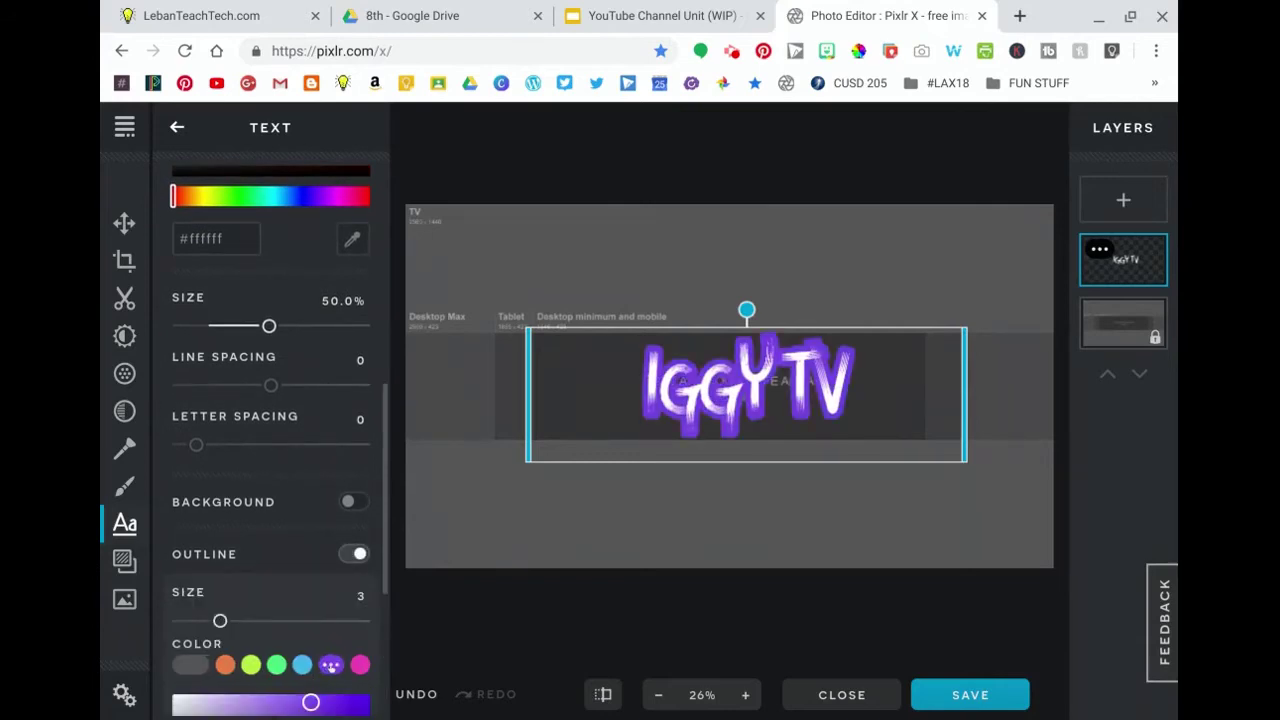
click(802, 383)
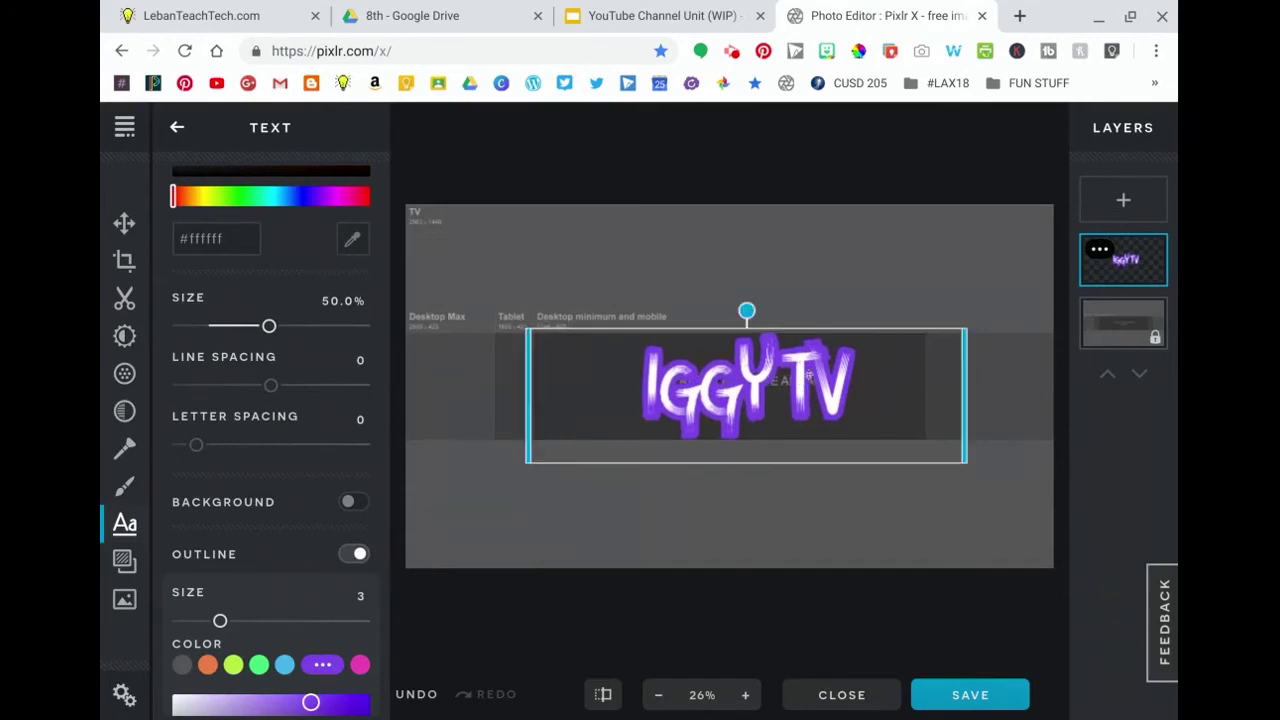
scroll(294, 420, down, 4)
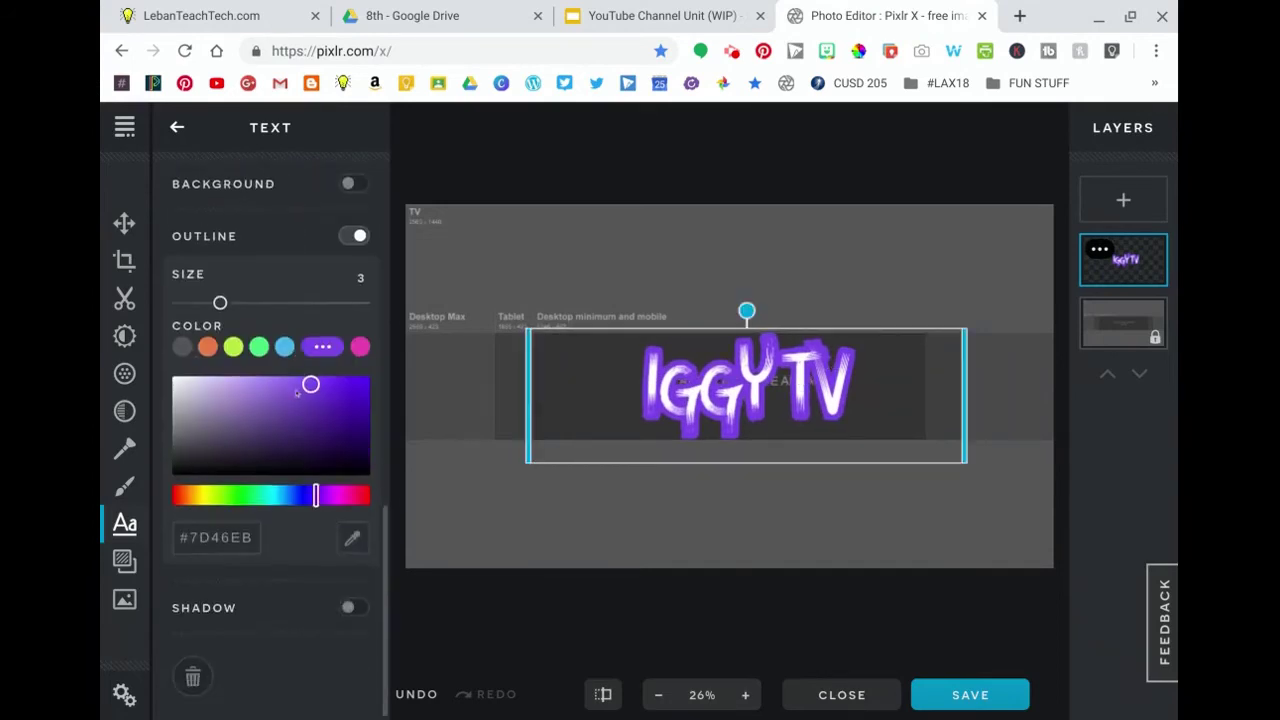
scroll(296, 392, up, 5)
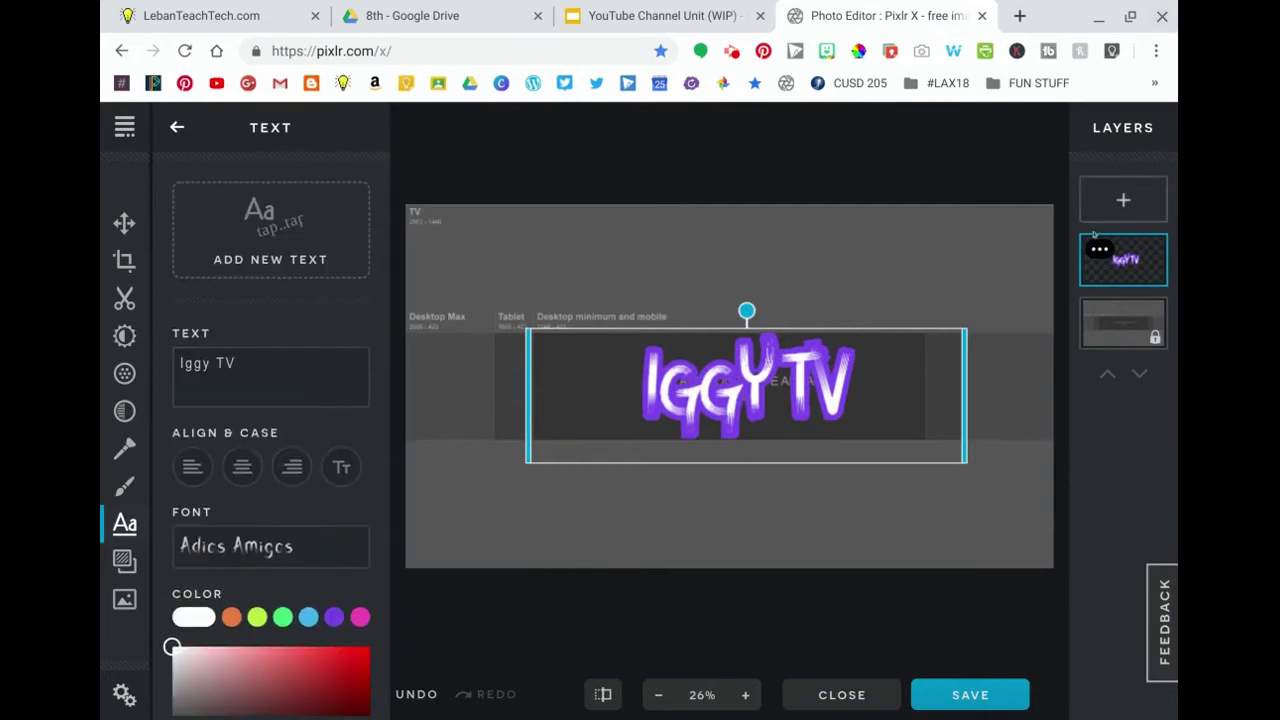
Step: Add youtube_social_squircle_red.png as an image layer and shrink it to about 281 pixels
click(1123, 200)
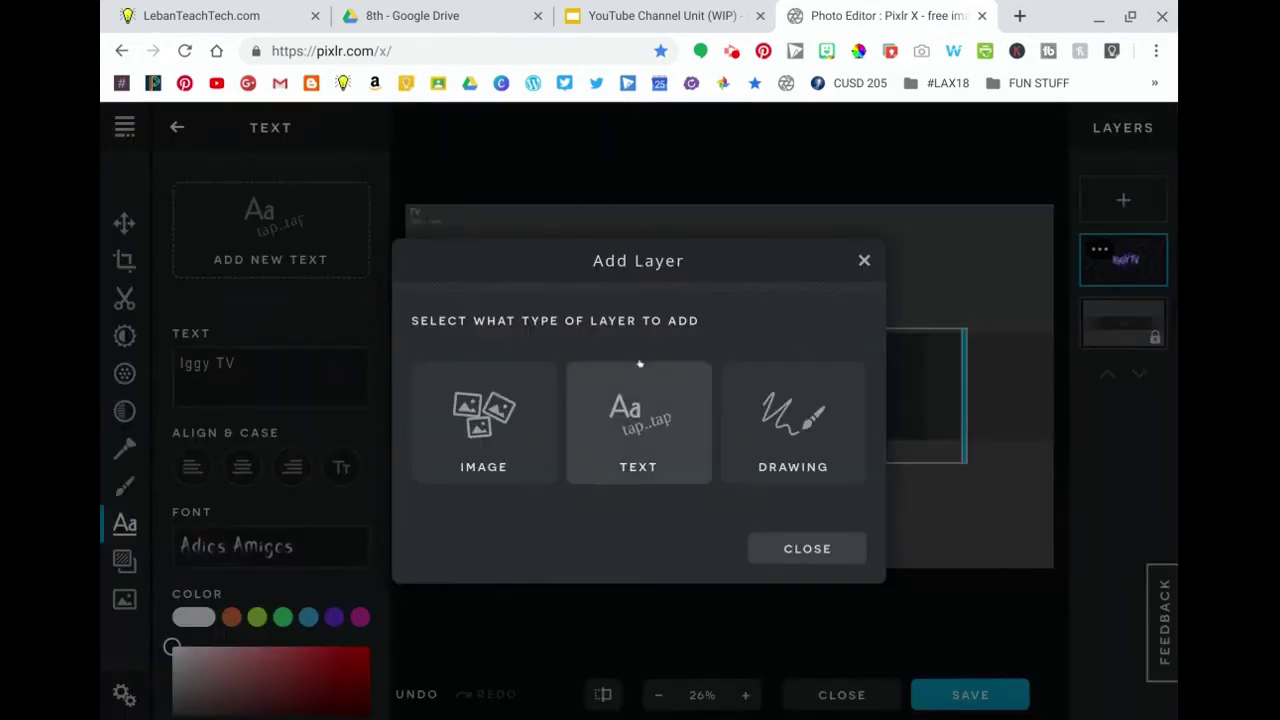
click(497, 406)
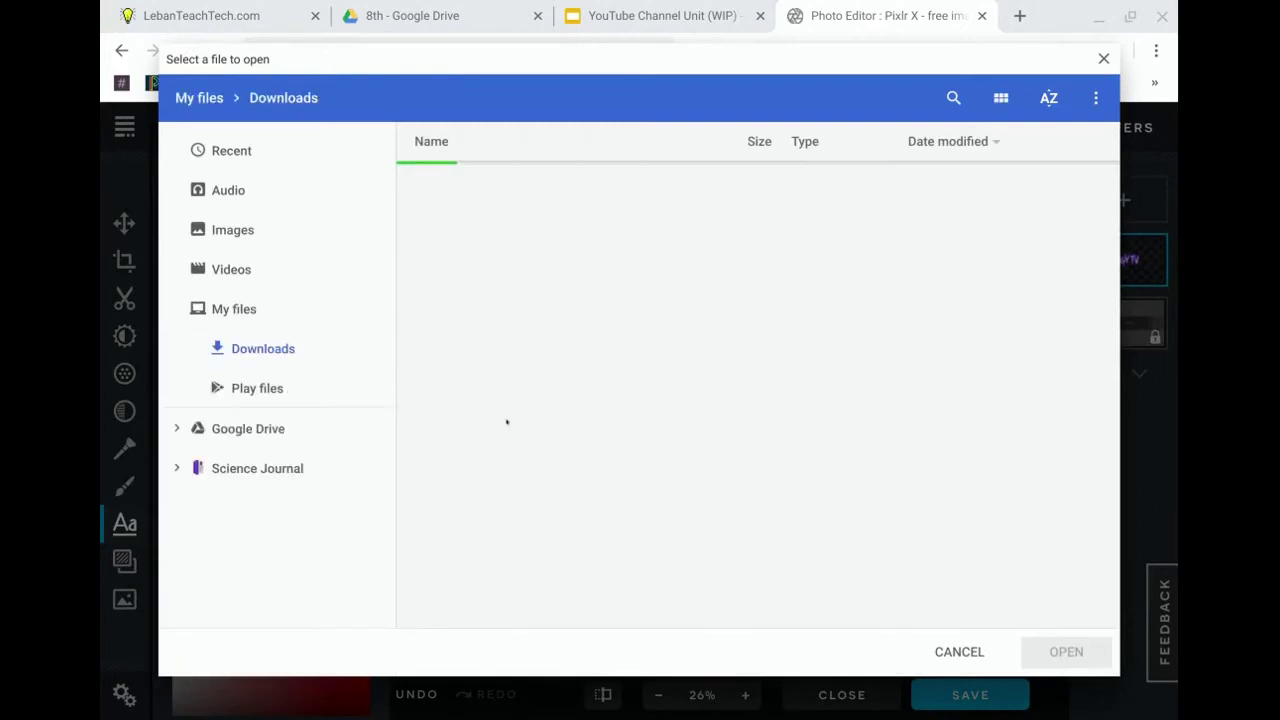
double_click(567, 183)
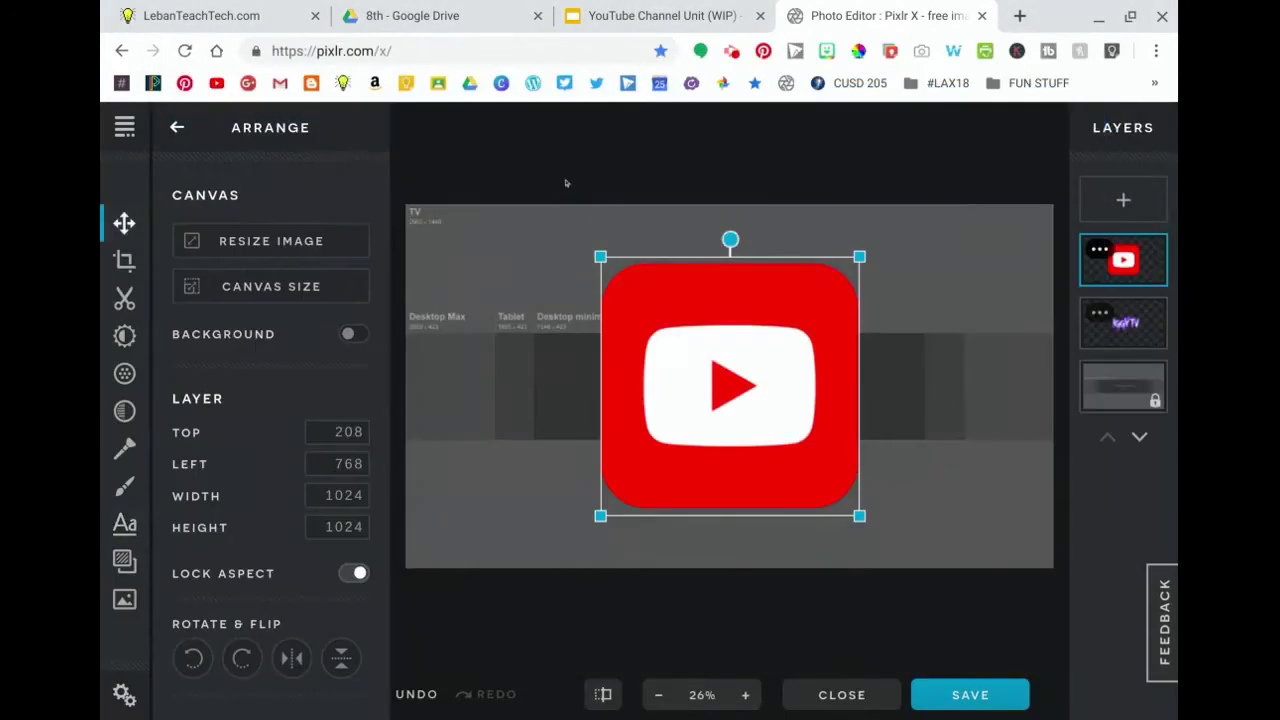
drag(857, 246, 583, 378)
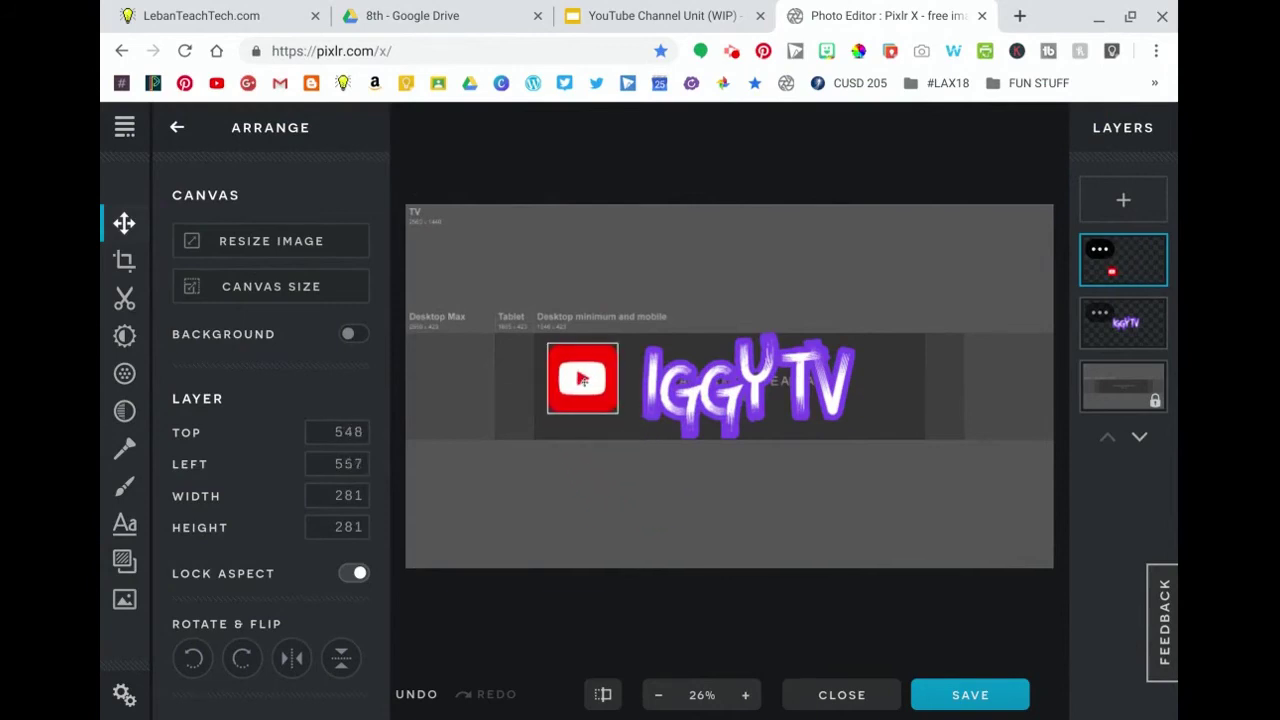
Step: Place the YouTube logo just left of IGGY TV, nudging the text further right
click(741, 379)
drag(741, 379, 764, 378)
mouse_move(612, 408)
mouse_down()
mouse_move(639, 430)
mouse_move(614, 384)
mouse_up()
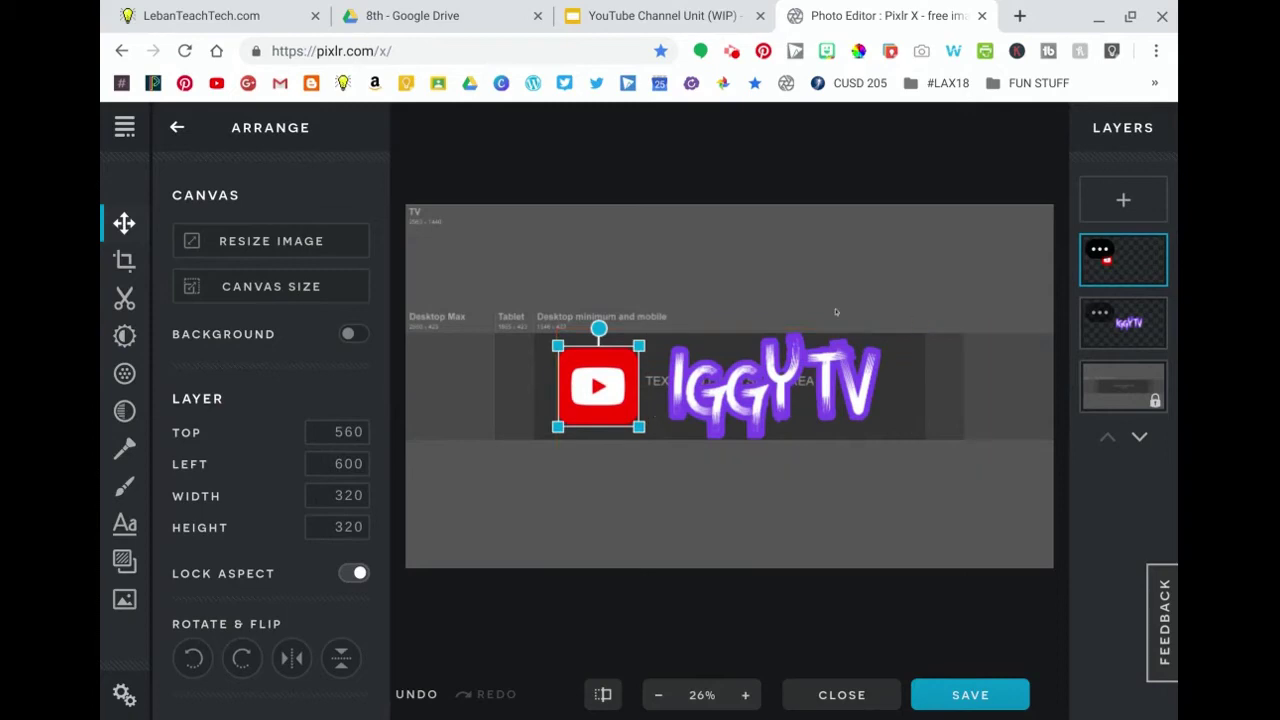
click(993, 514)
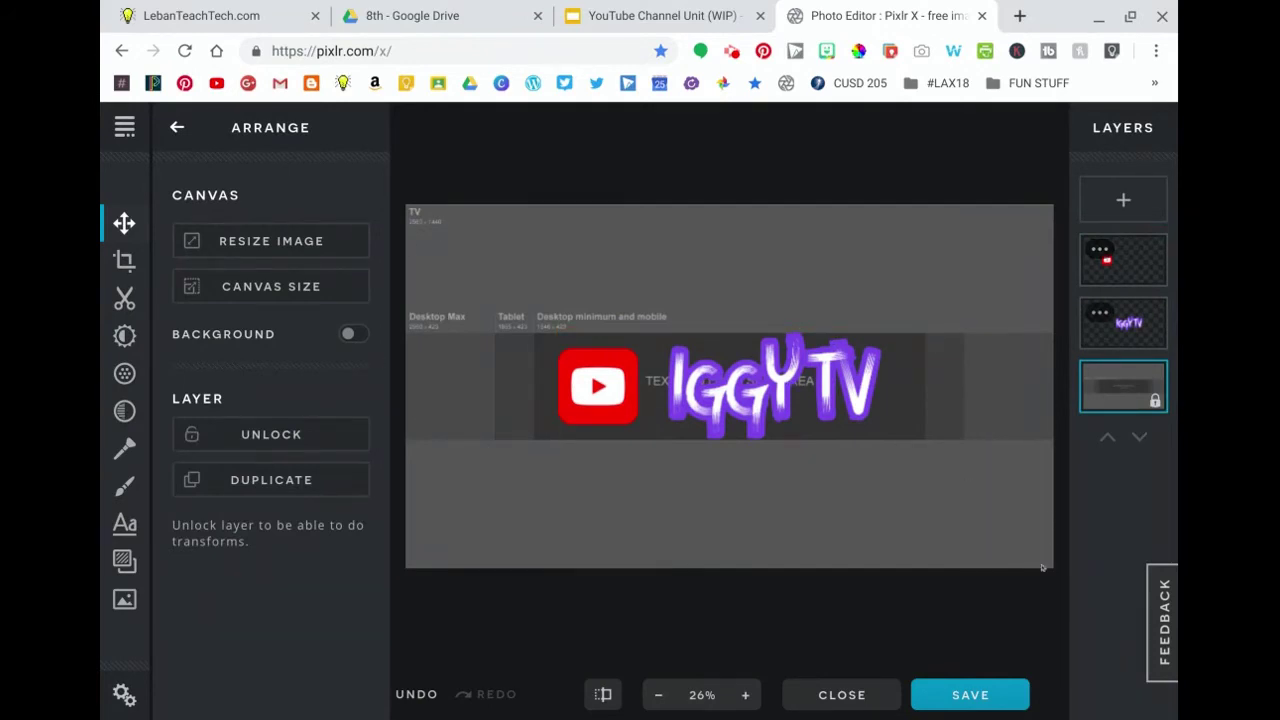
Step: Add night-photograph-2183637.jpg, stretch it over the canvas, and move it below the logo and text
click(1123, 200)
click(480, 418)
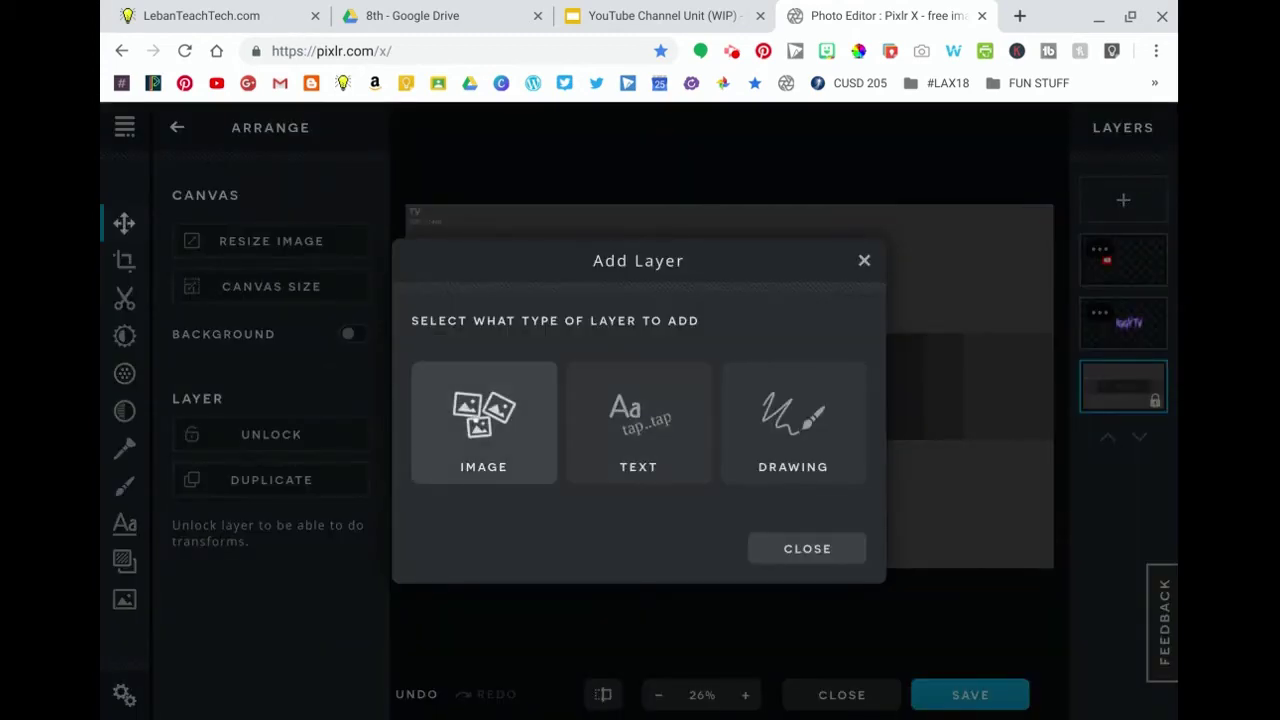
double_click(510, 261)
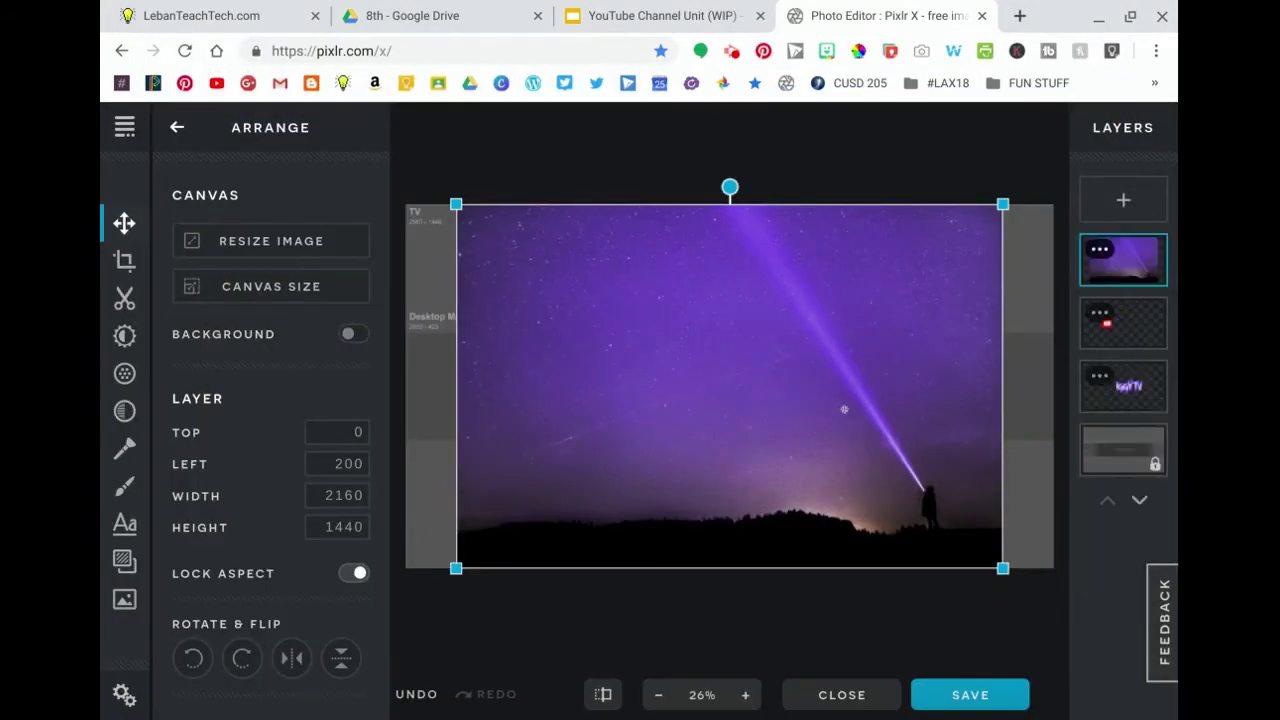
drag(862, 370, 812, 371)
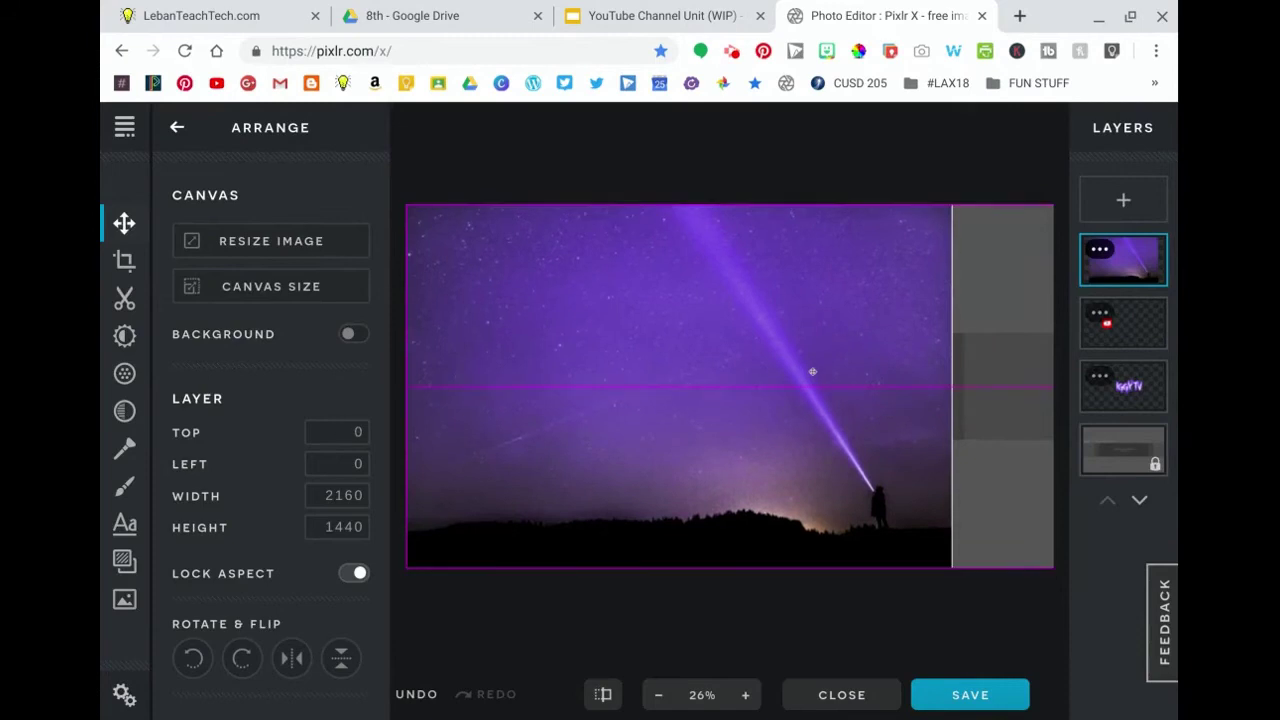
drag(950, 567, 1060, 617)
drag(1000, 471, 993, 417)
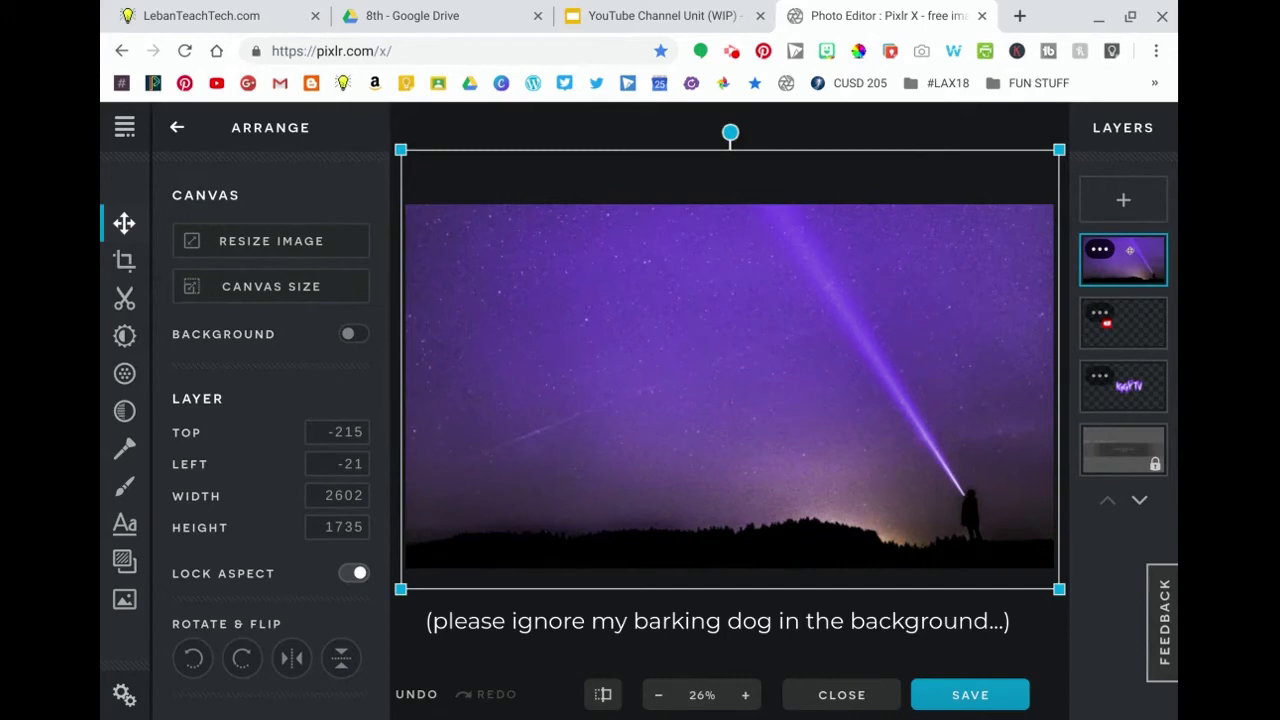
drag(1123, 260, 1135, 395)
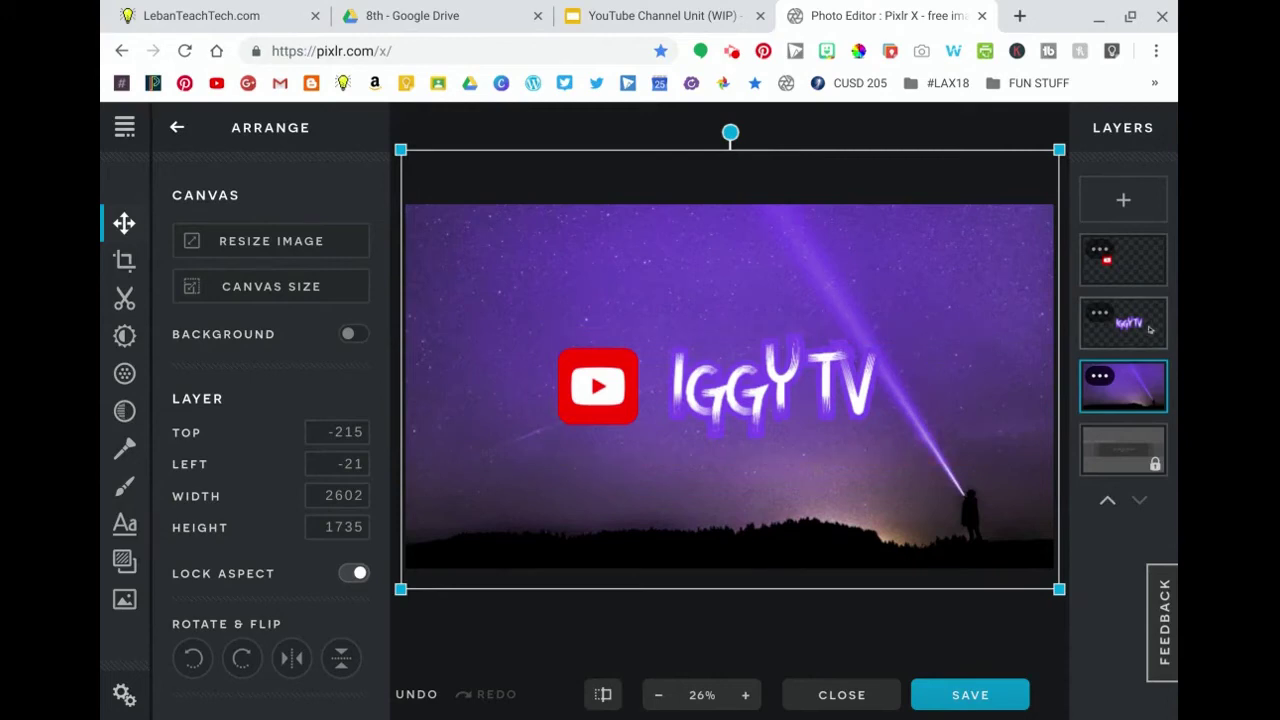
Step: Set the night-sky layer's transparency to 60
click(1099, 378)
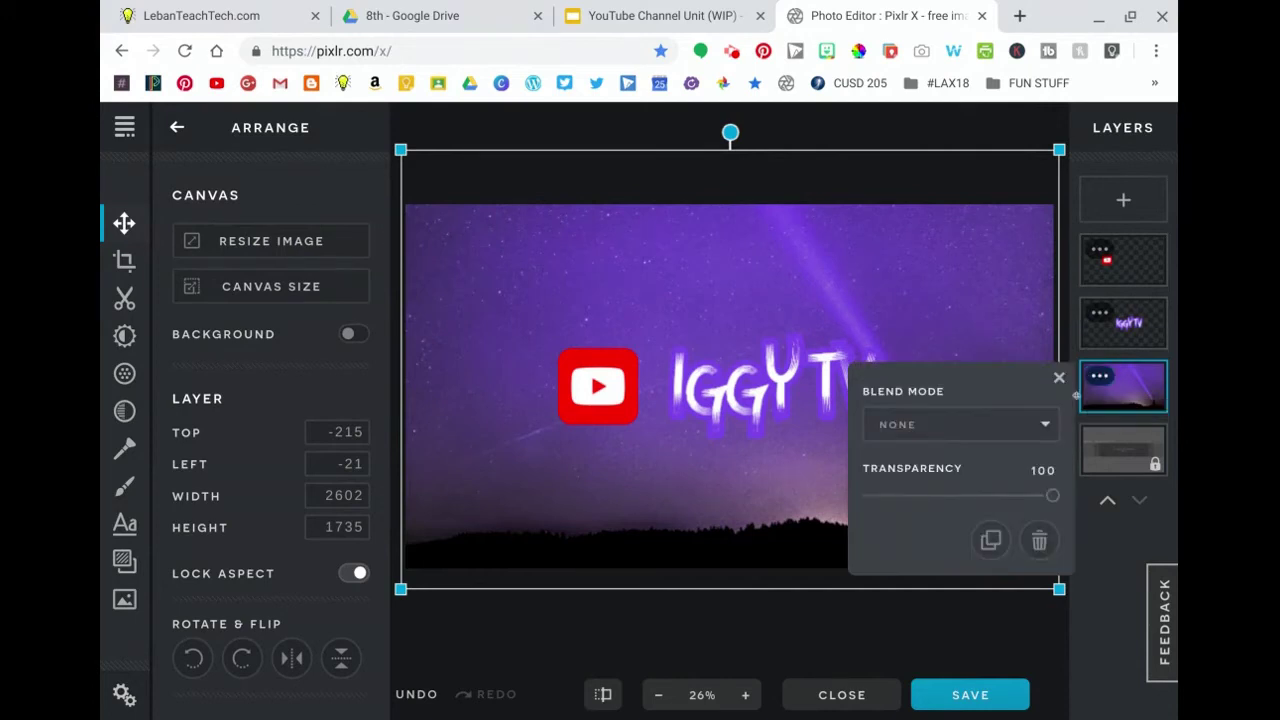
click(1049, 495)
drag(1049, 495, 979, 495)
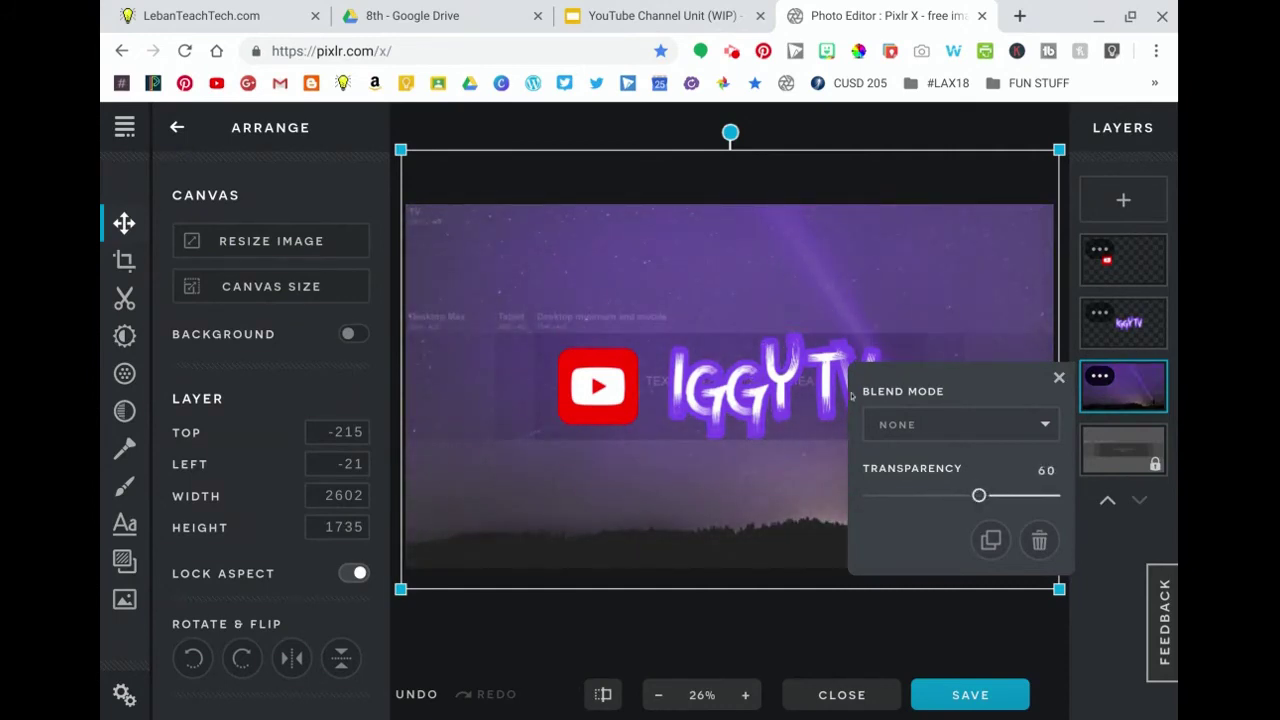
click(1057, 377)
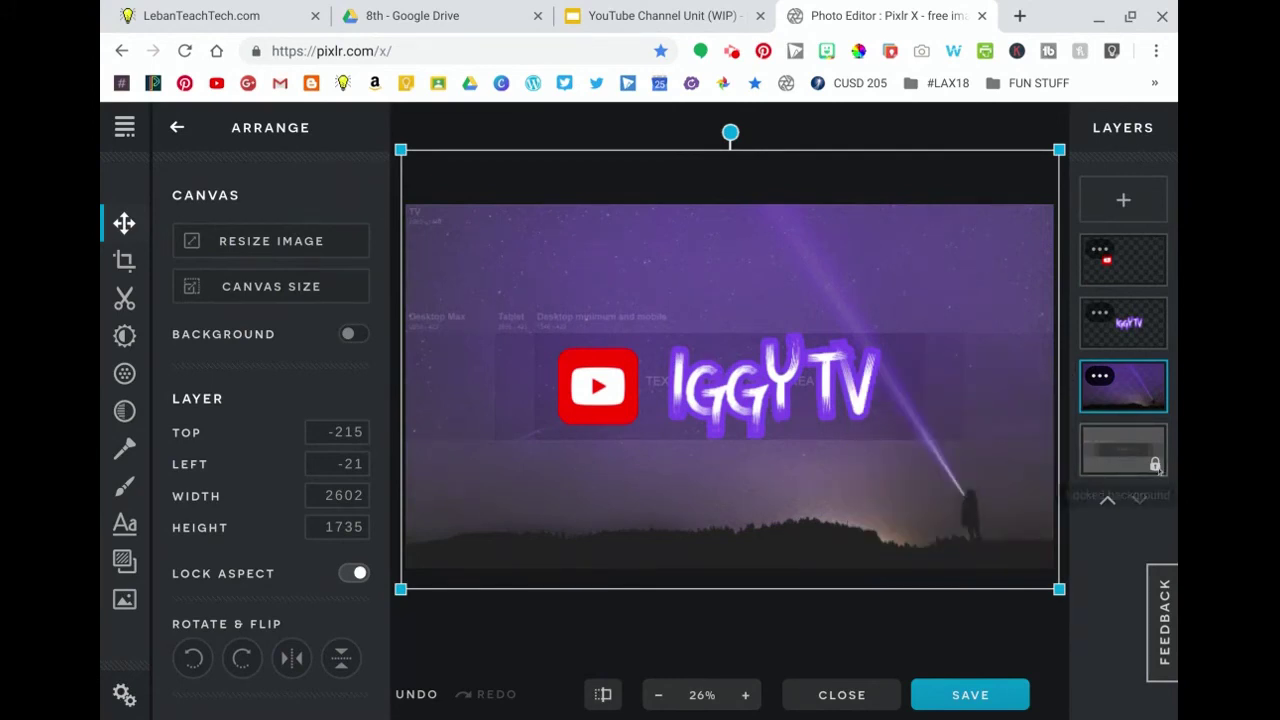
Step: Fade the locked template guide layer's transparency down to 9
click(1157, 468)
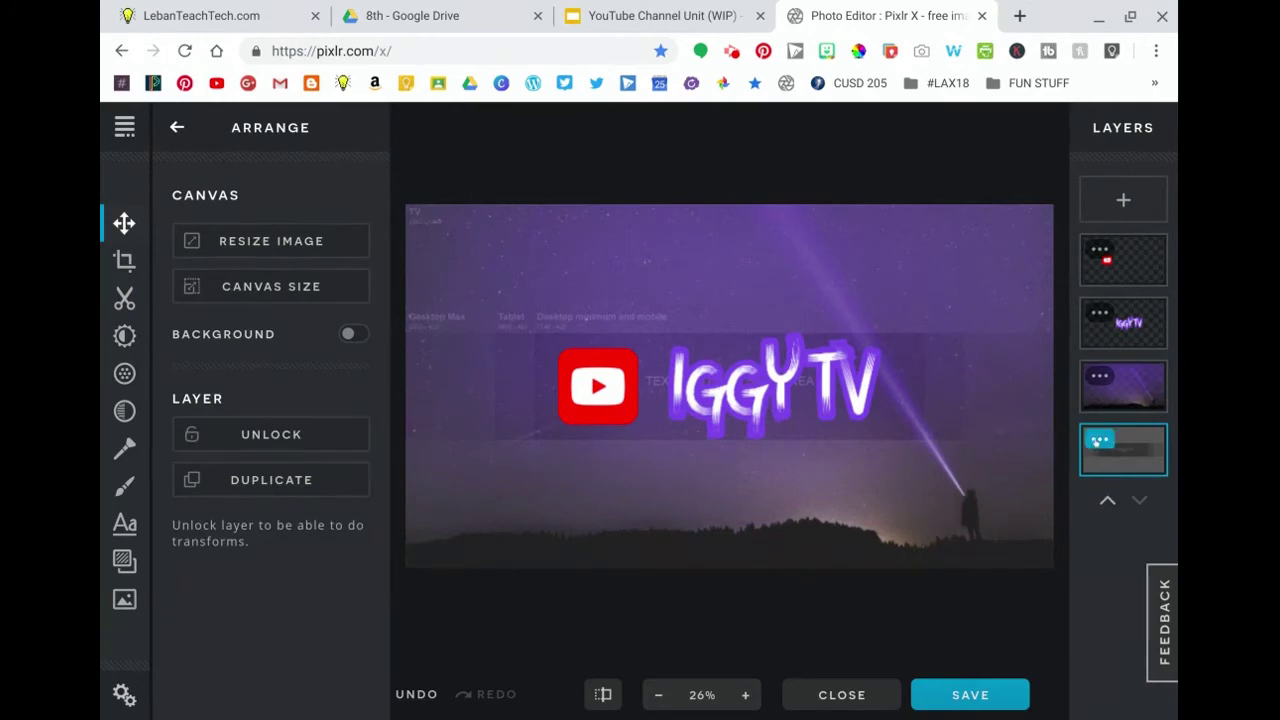
click(1099, 439)
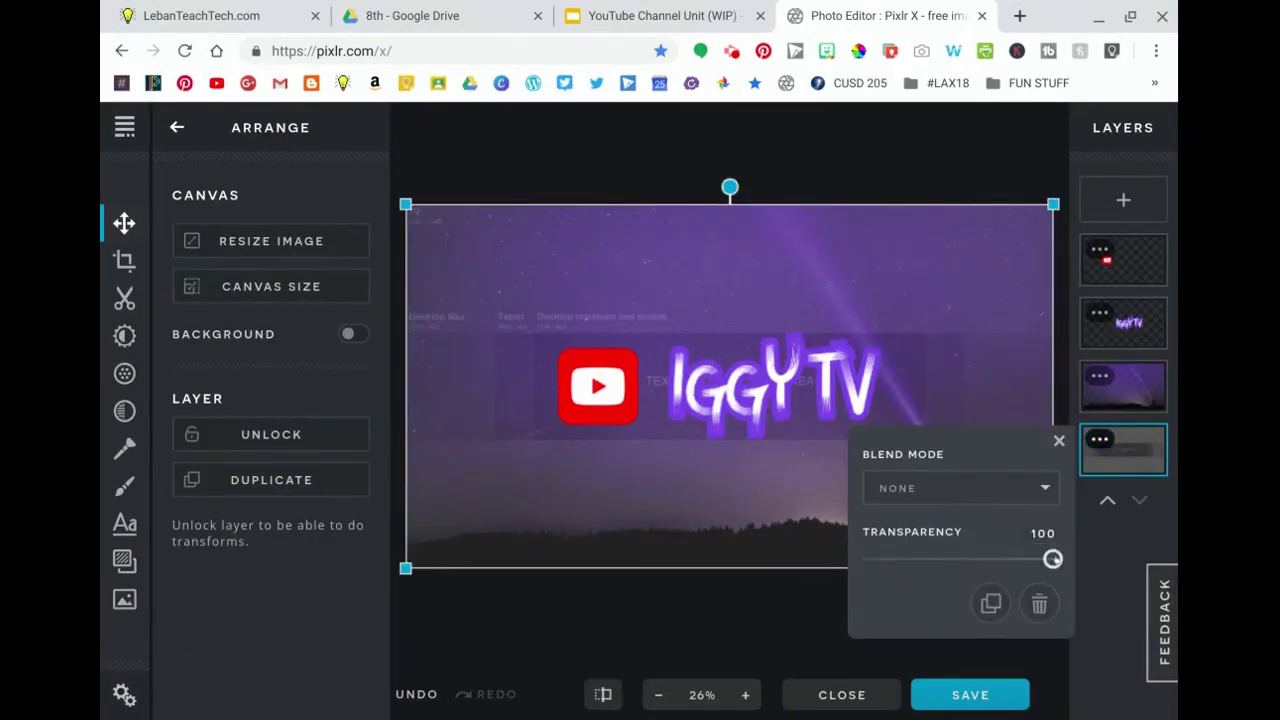
drag(1052, 559, 887, 559)
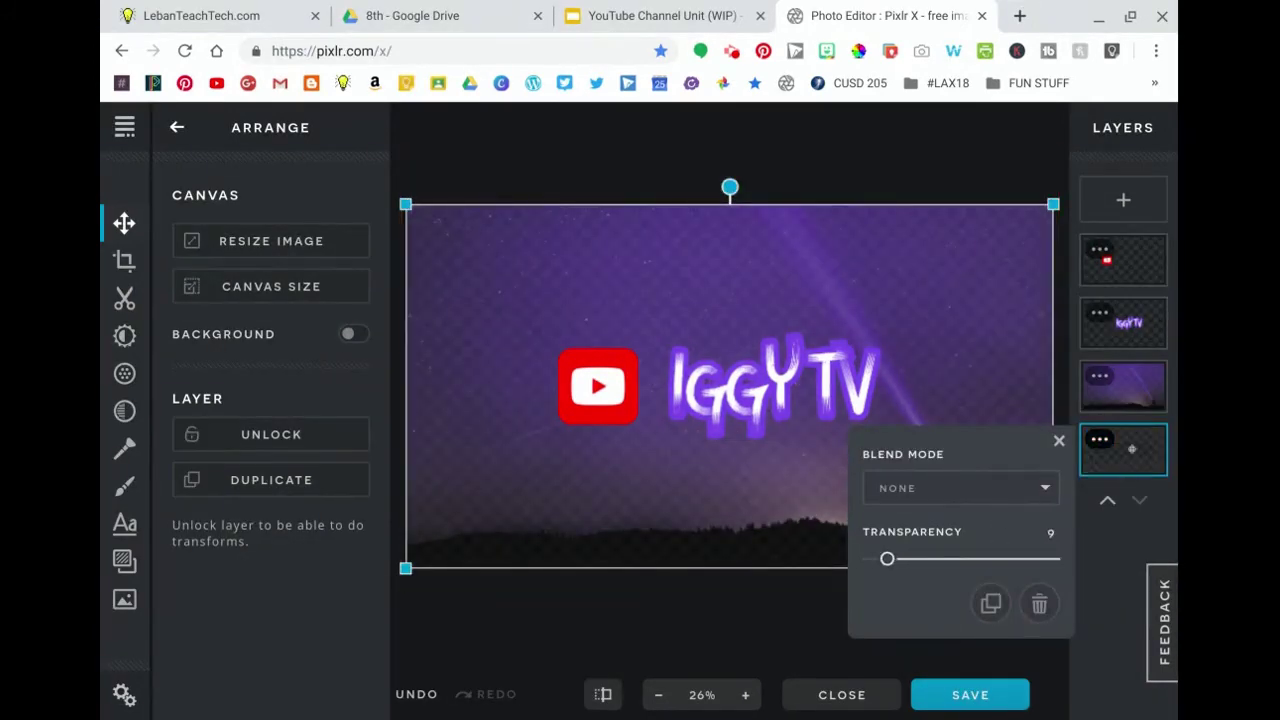
click(1059, 440)
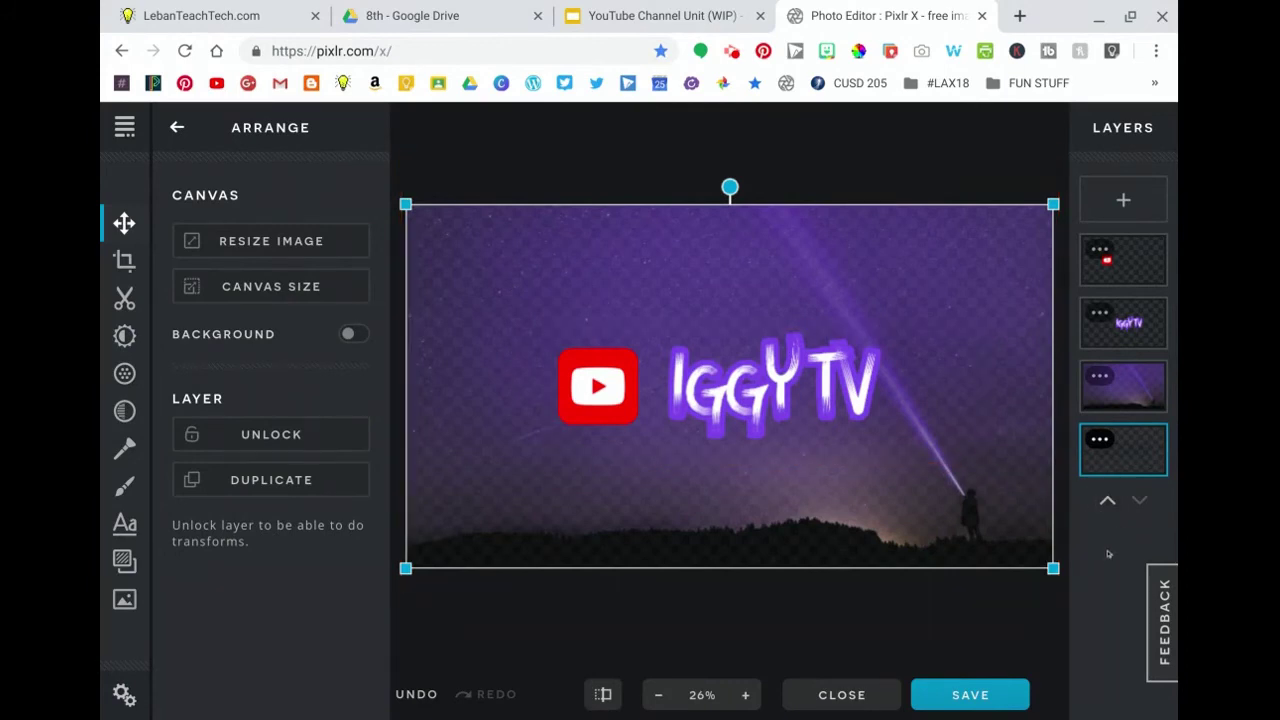
Step: Export the banner as a PNG named 'Iggy TV banner'
click(968, 695)
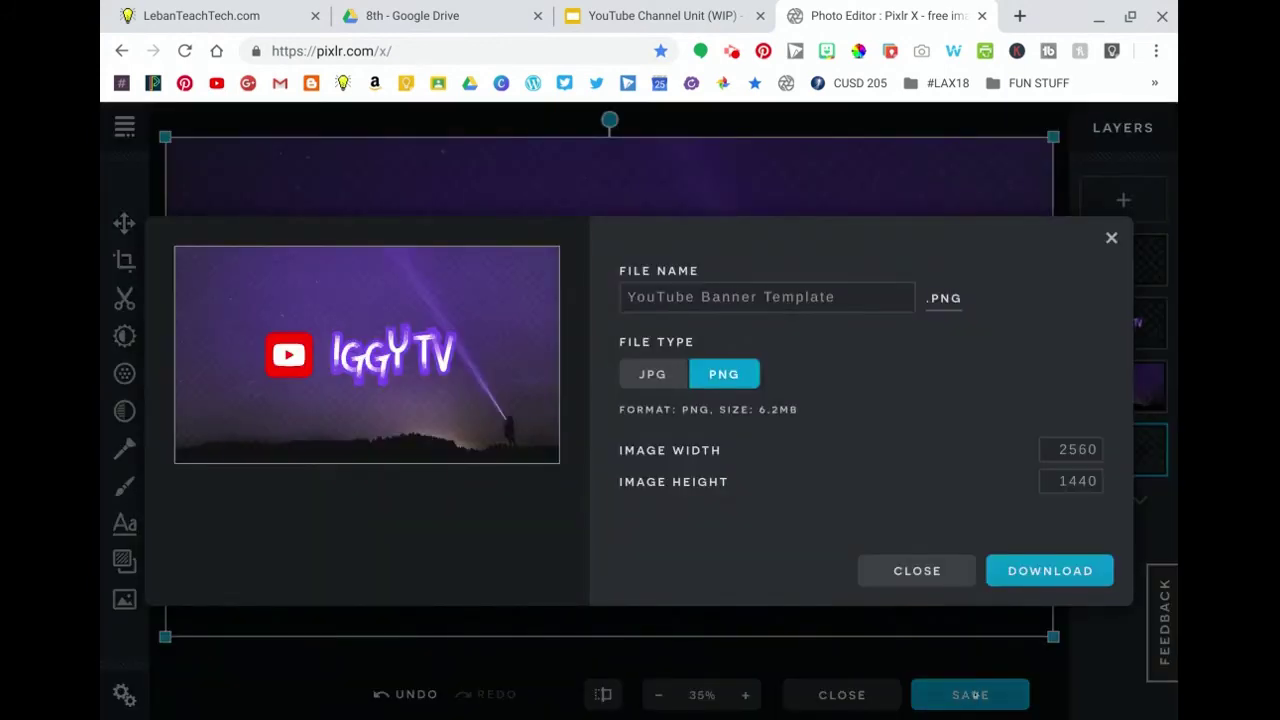
click(781, 292)
triple_click(781, 292)
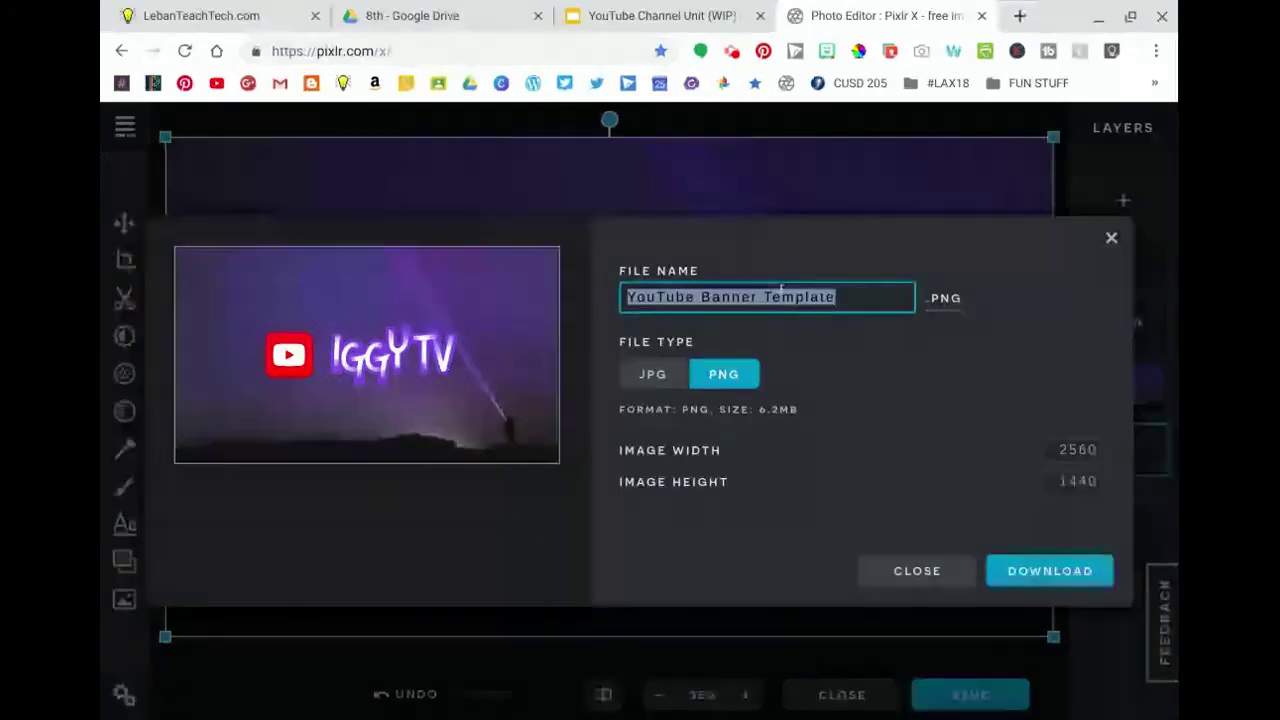
text(Iggy )
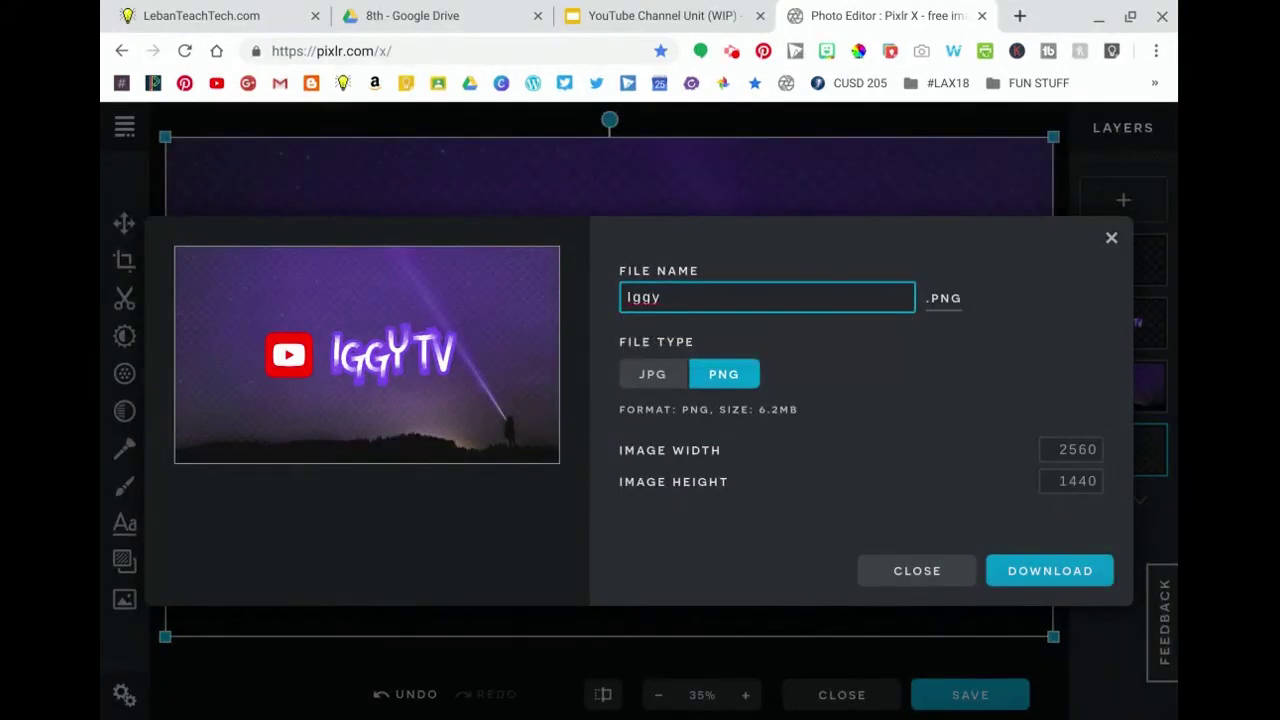
text(TV banner)
click(1072, 571)
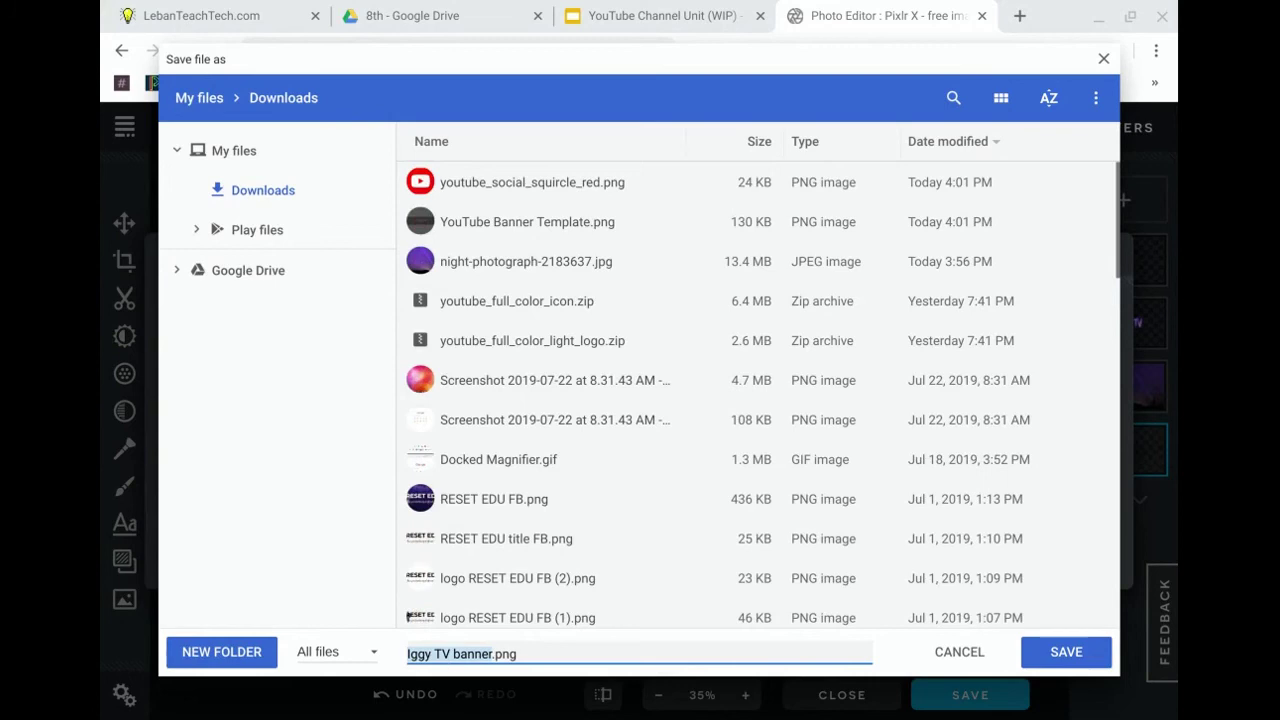
Step: Save Iggy TV banner.png to Downloads and open it in the image viewer
click(1080, 655)
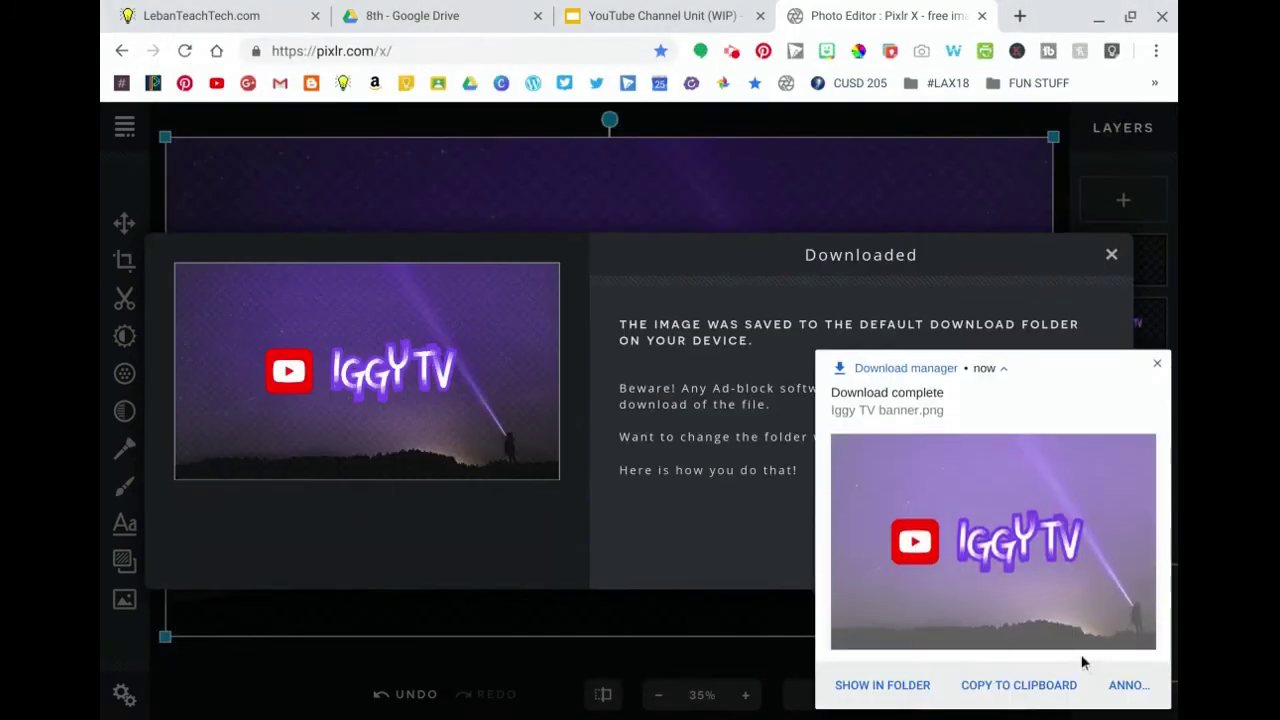
click(884, 686)
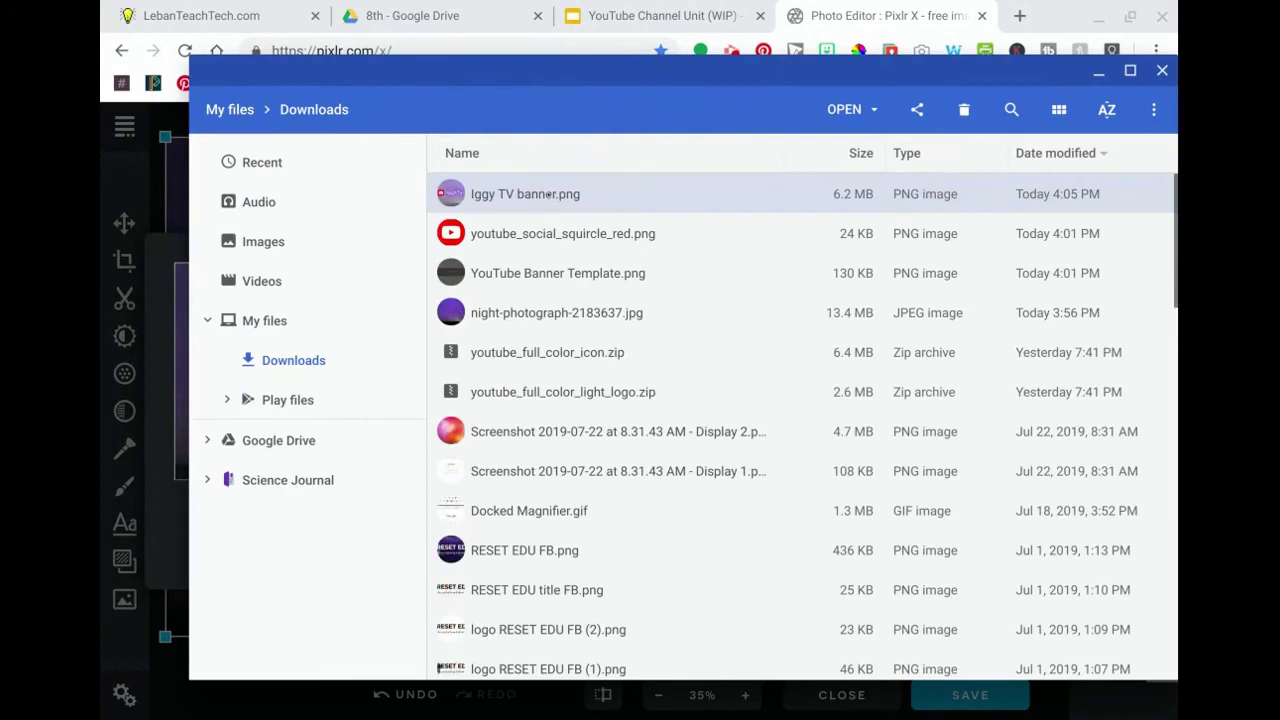
double_click(549, 195)
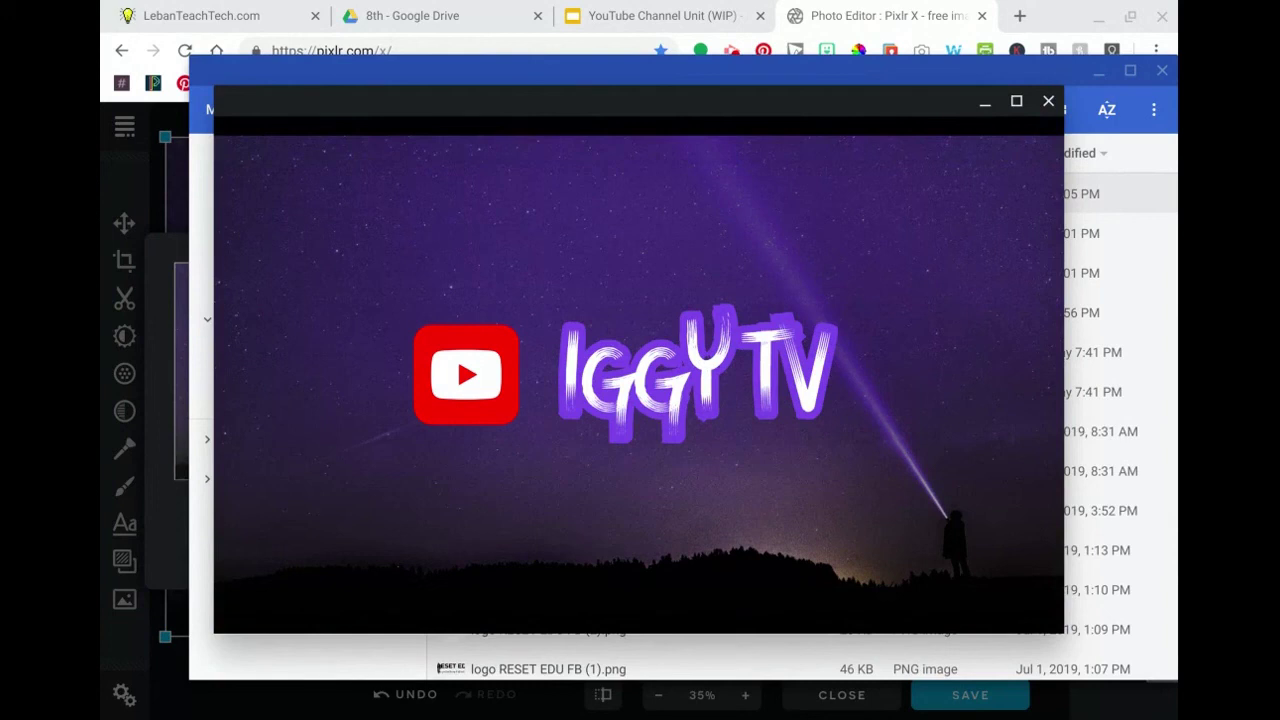
mouse_move(437, 293)
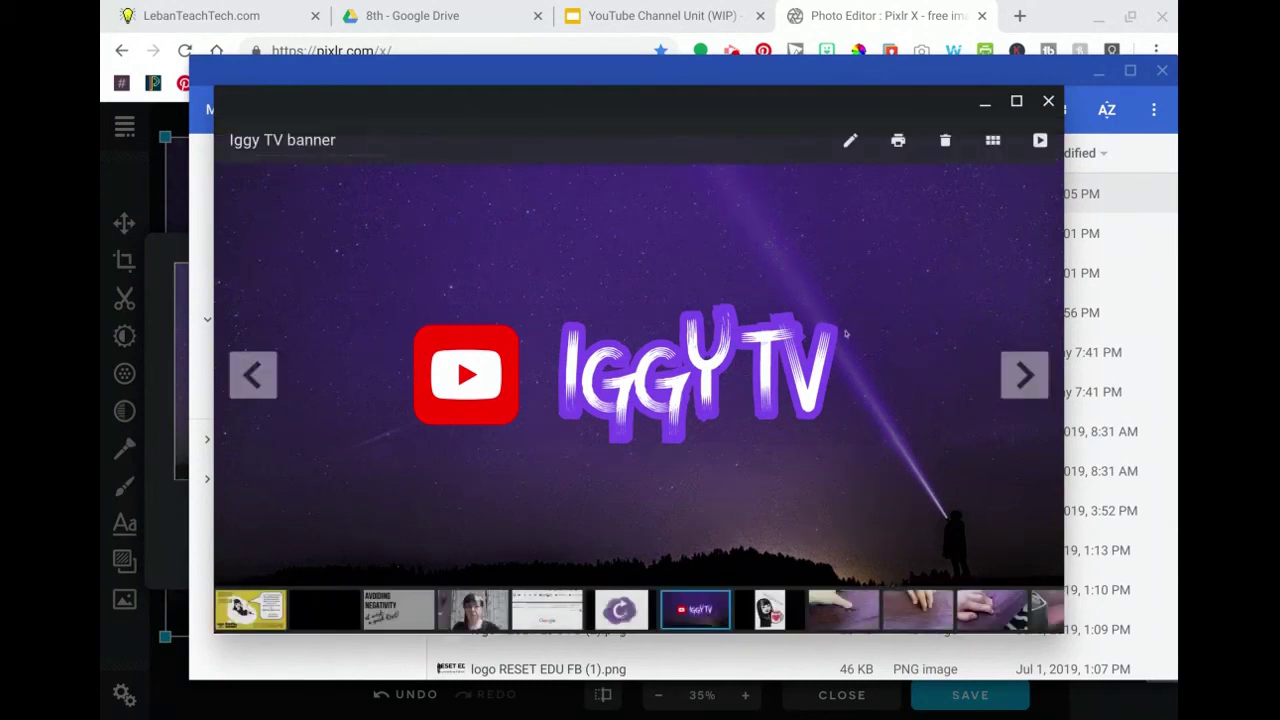